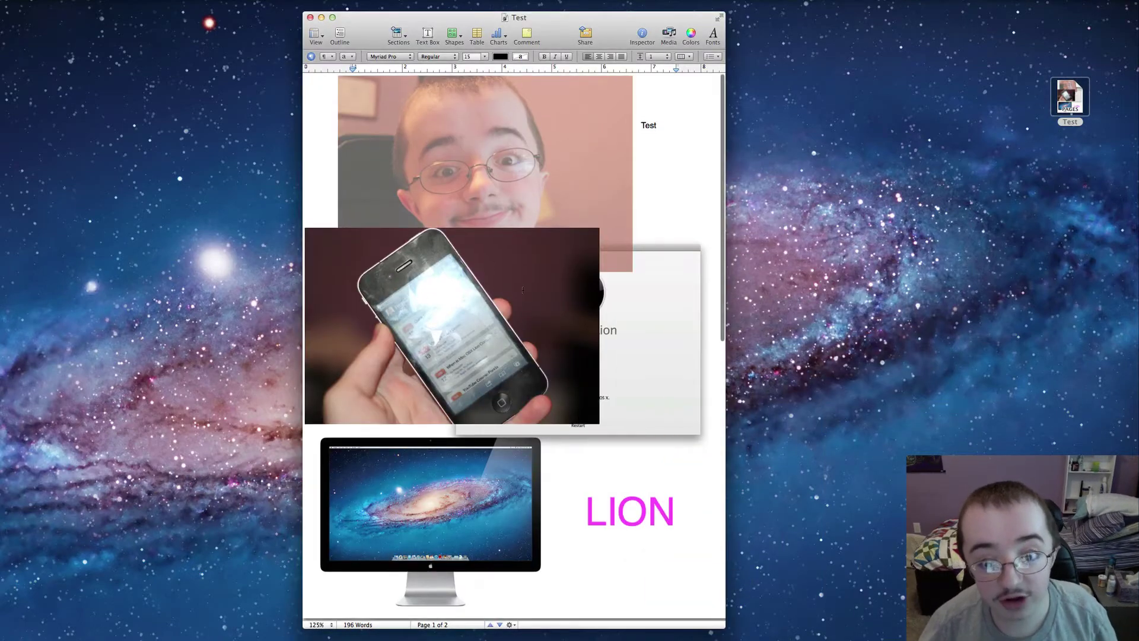
Step: Browse all saved versions of the Test document
scroll(522, 290, "down", 10)
scroll(534, 293, "up", 8)
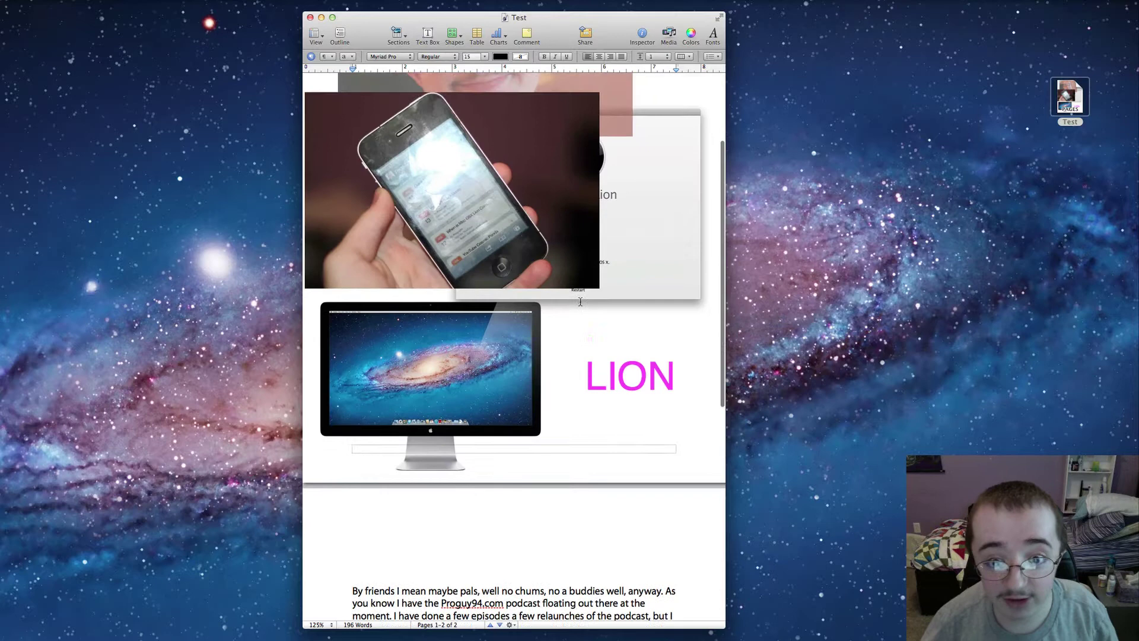
scroll(580, 302, "up", 3)
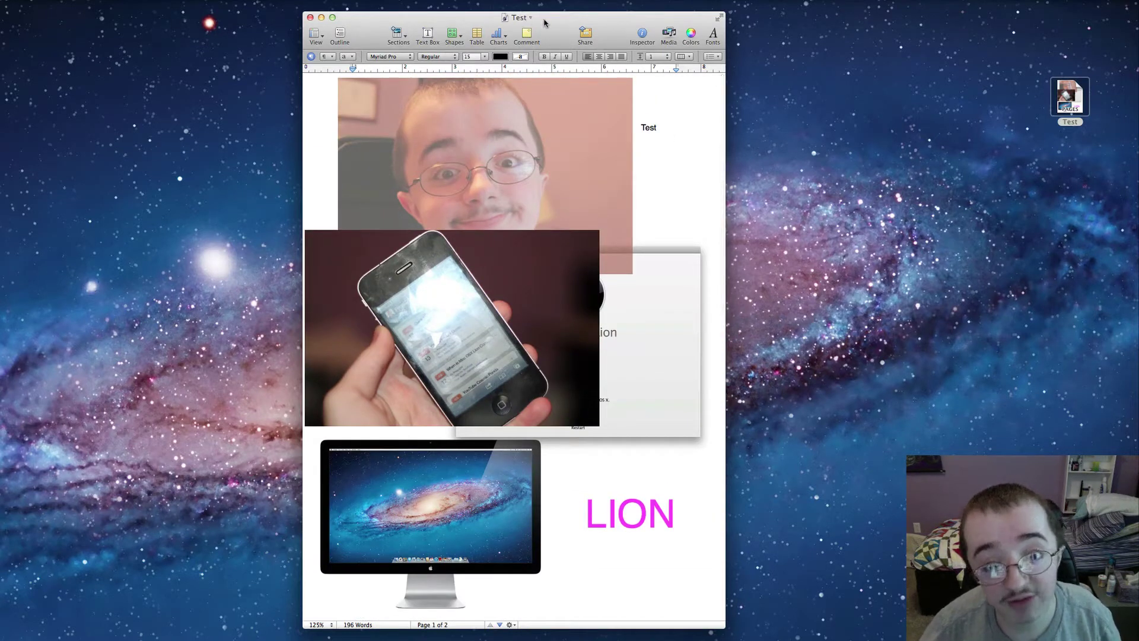
left_click(525, 18)
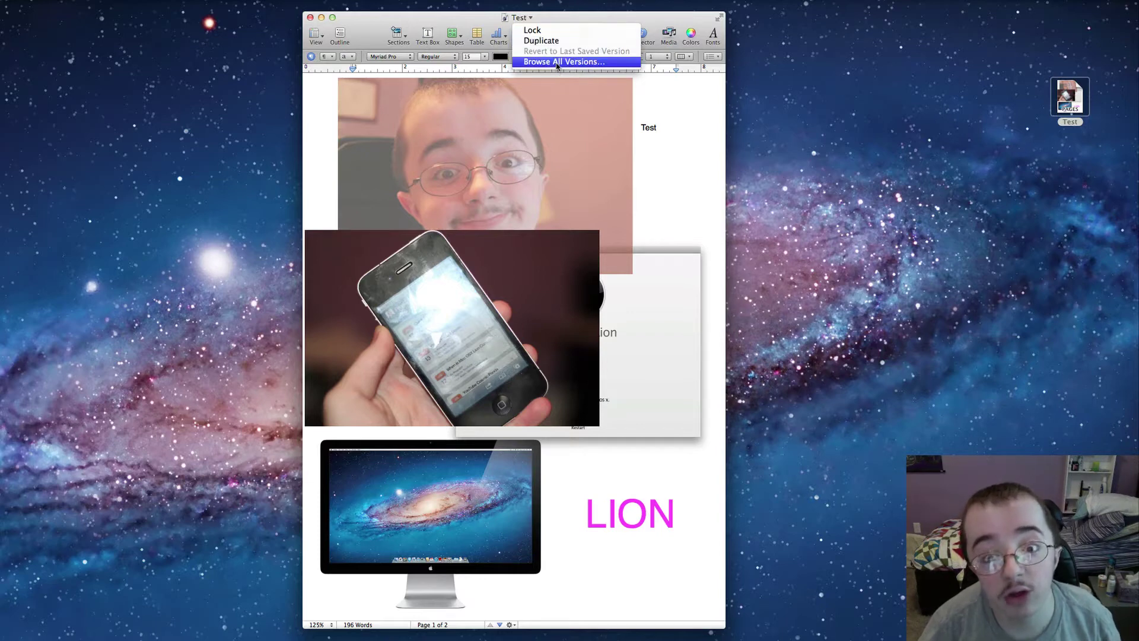
left_click(571, 21)
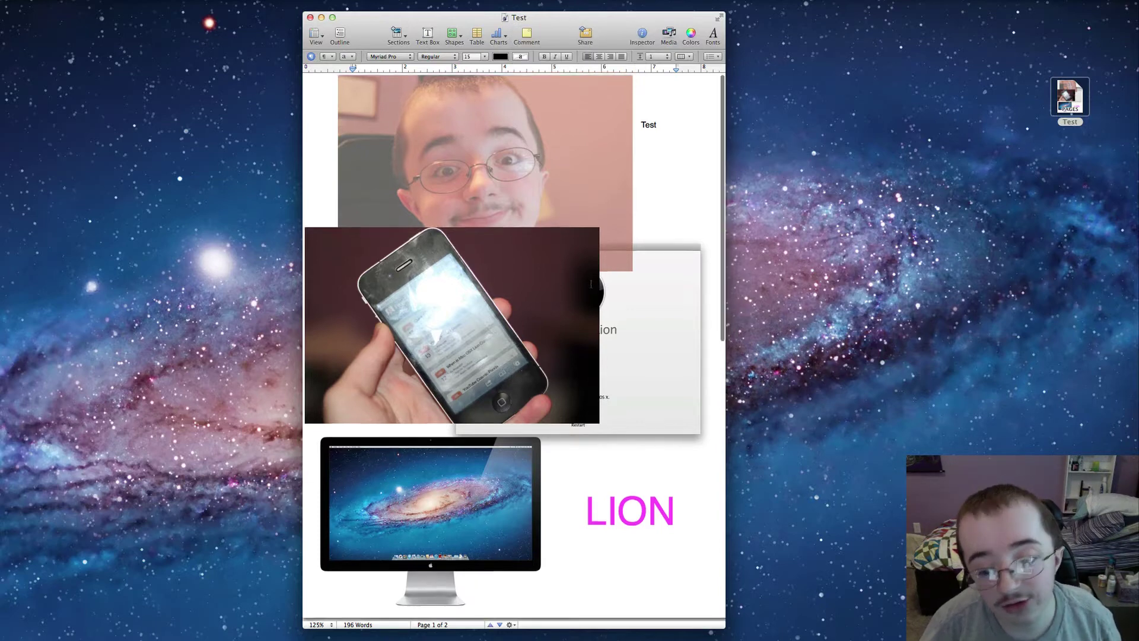
scroll(592, 283, "down", 8)
scroll(592, 282, "up", 15)
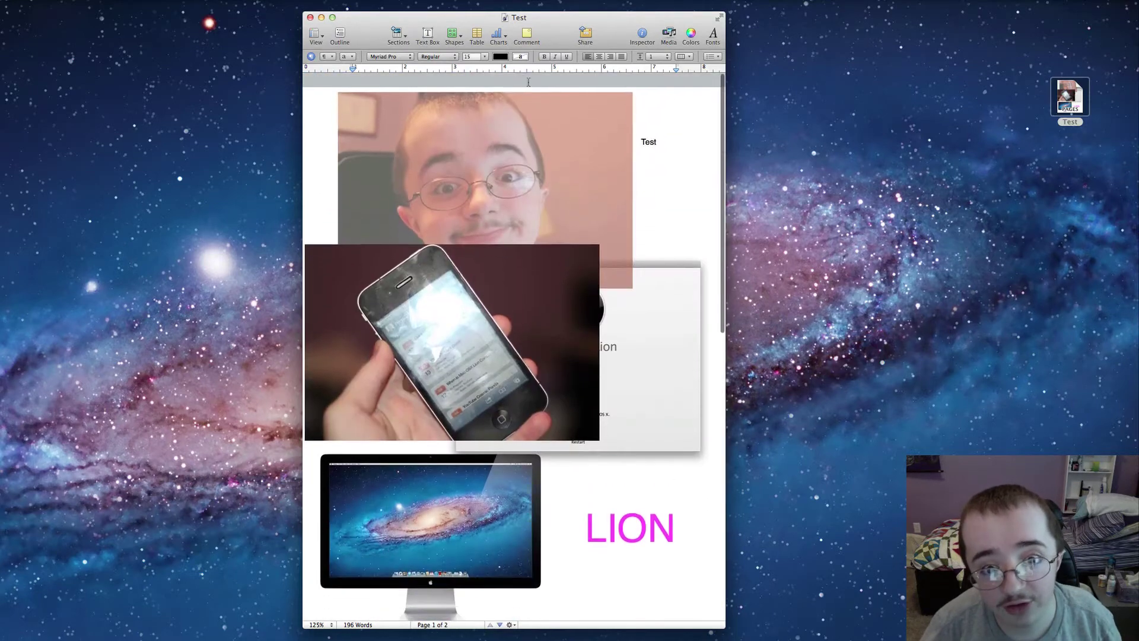
left_click(525, 18)
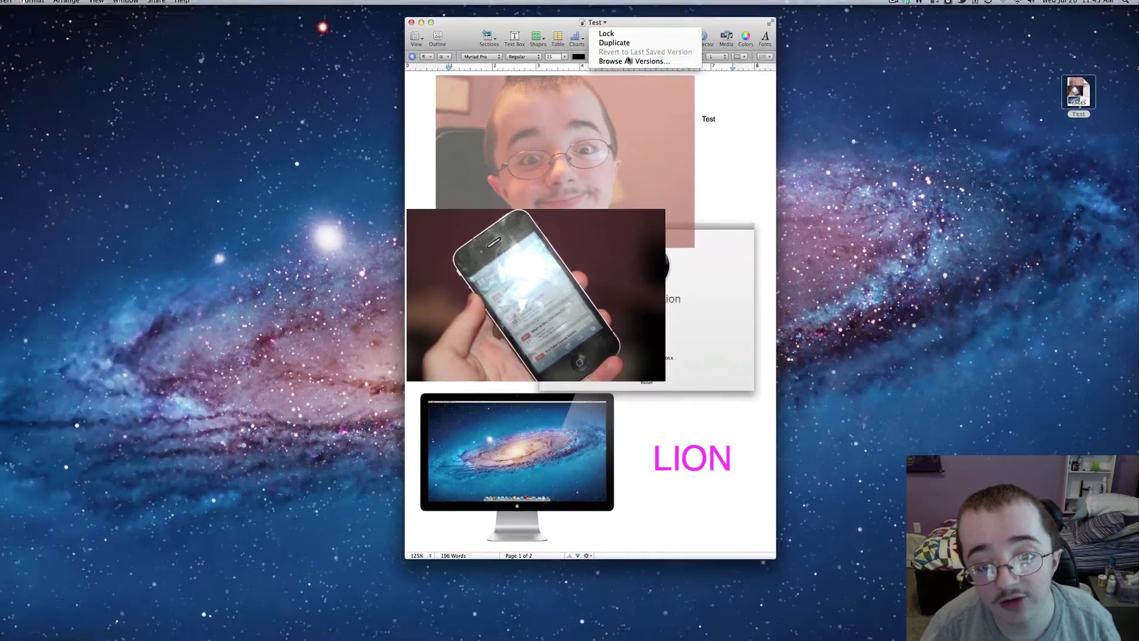
left_click(628, 60)
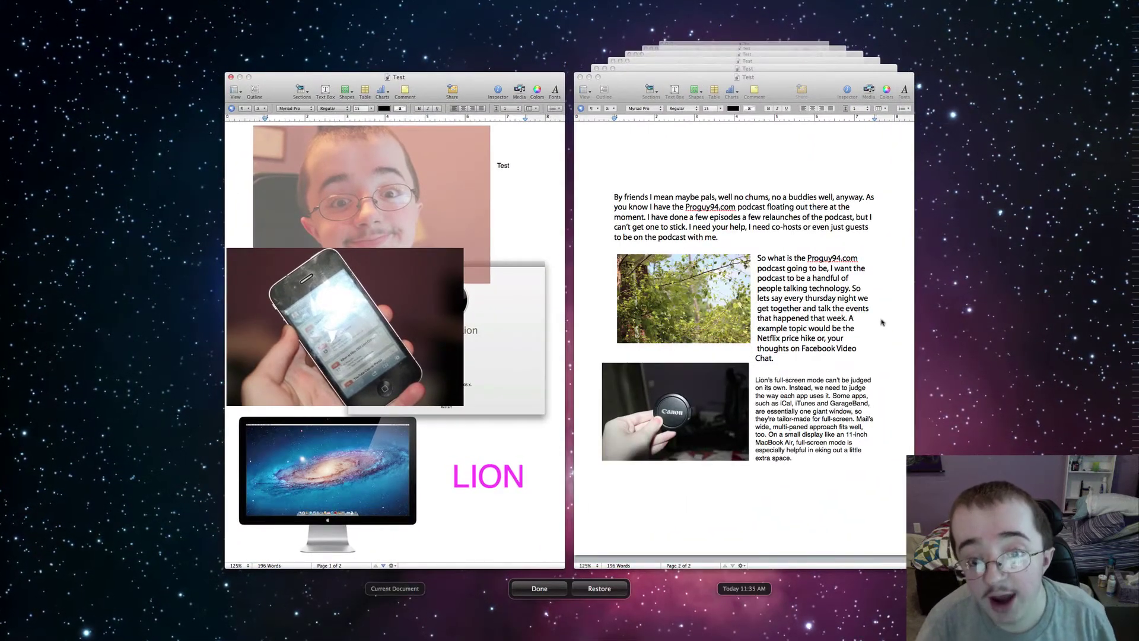
Step: Compare both pages of the 11:35 AM version with the current document
scroll(685, 285, "up", 10)
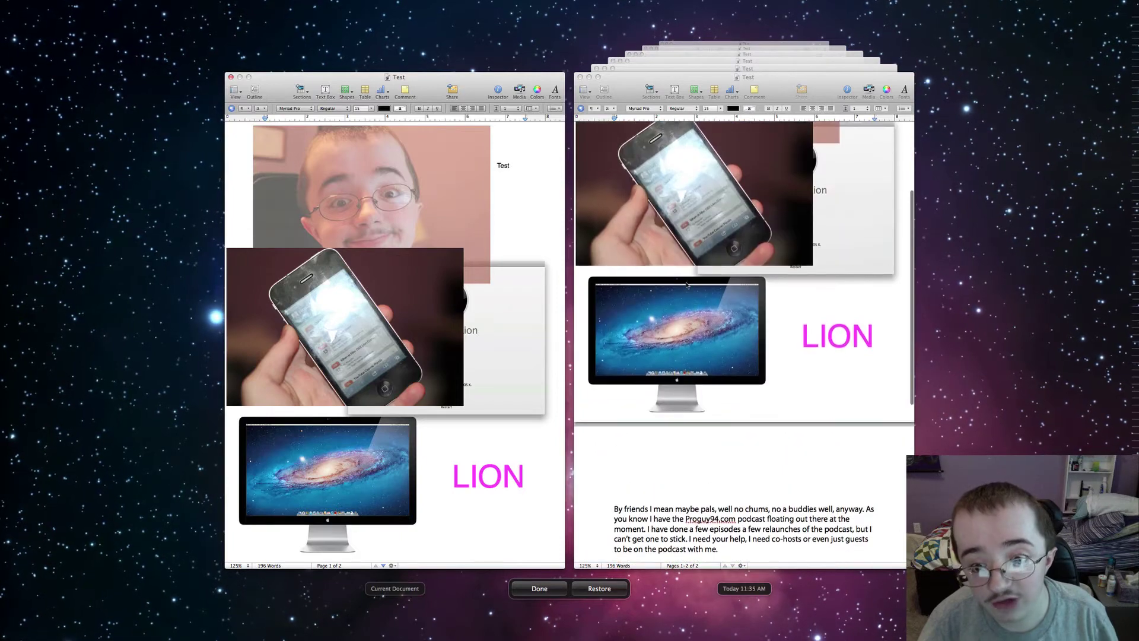
scroll(830, 265, "down", 10)
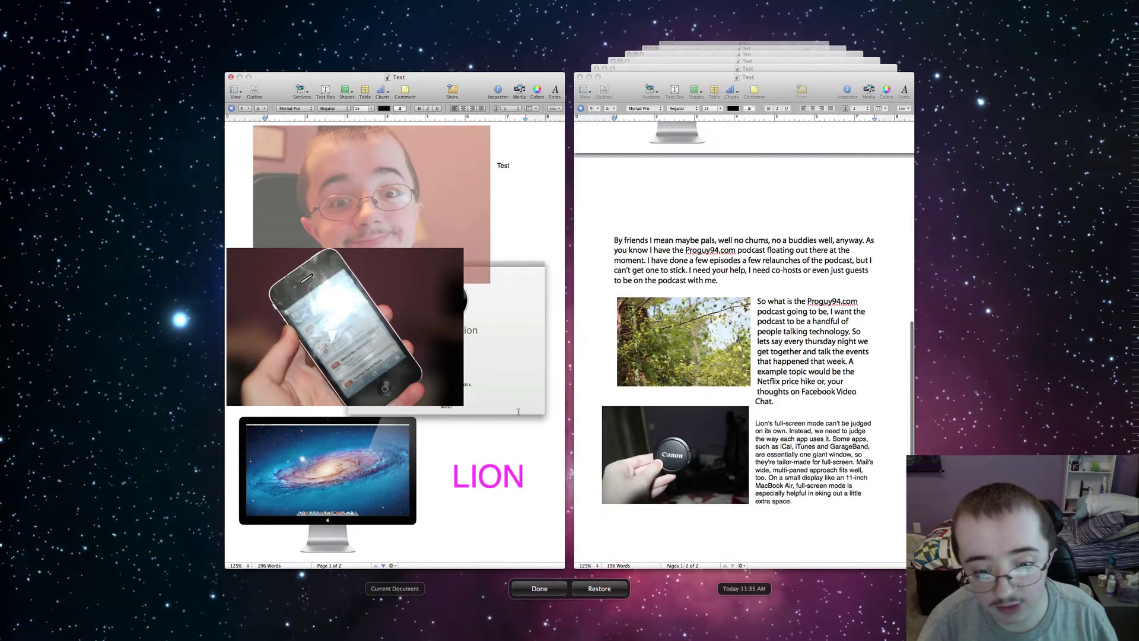
scroll(395, 338, "down", 1)
scroll(394, 338, "down", 10)
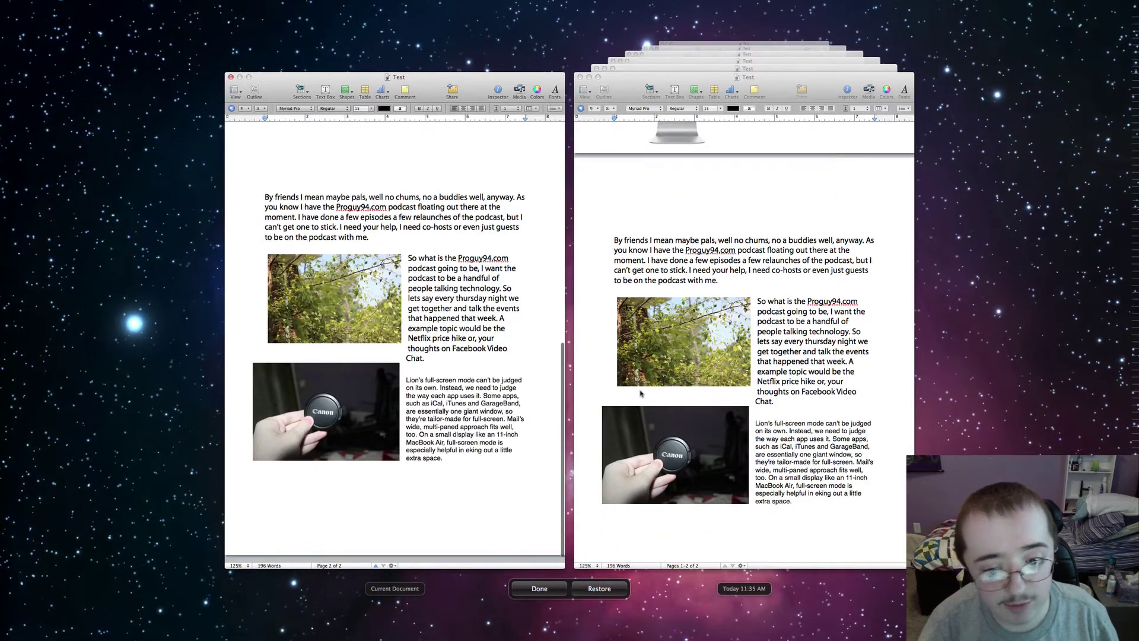
scroll(395, 338, "up", 10)
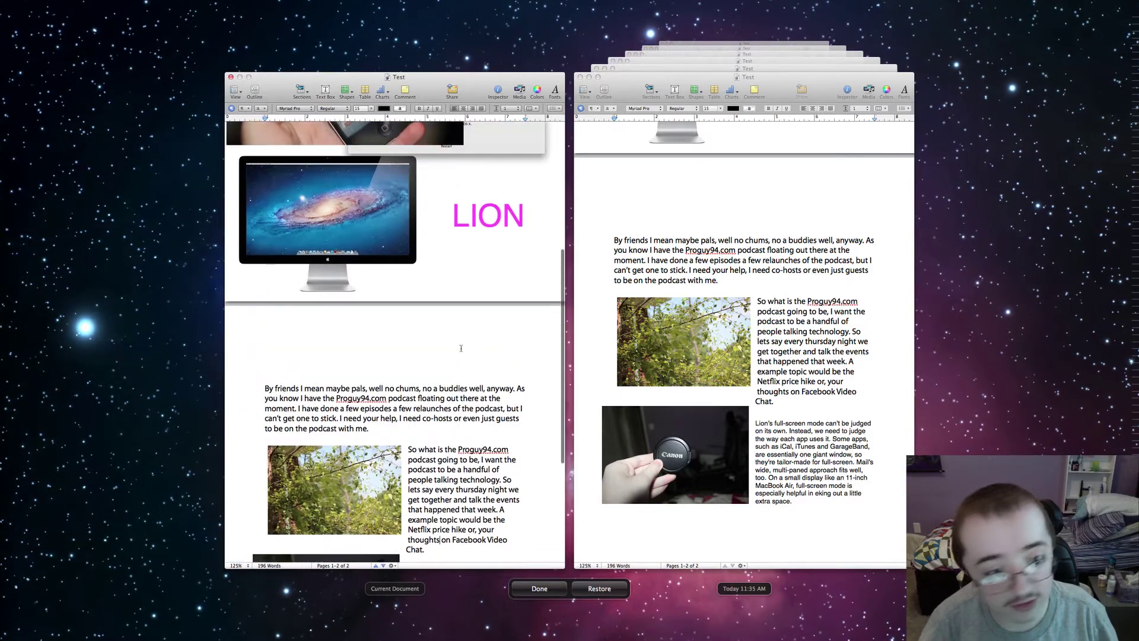
scroll(742, 356, "up", 3)
scroll(741, 356, "up", 1)
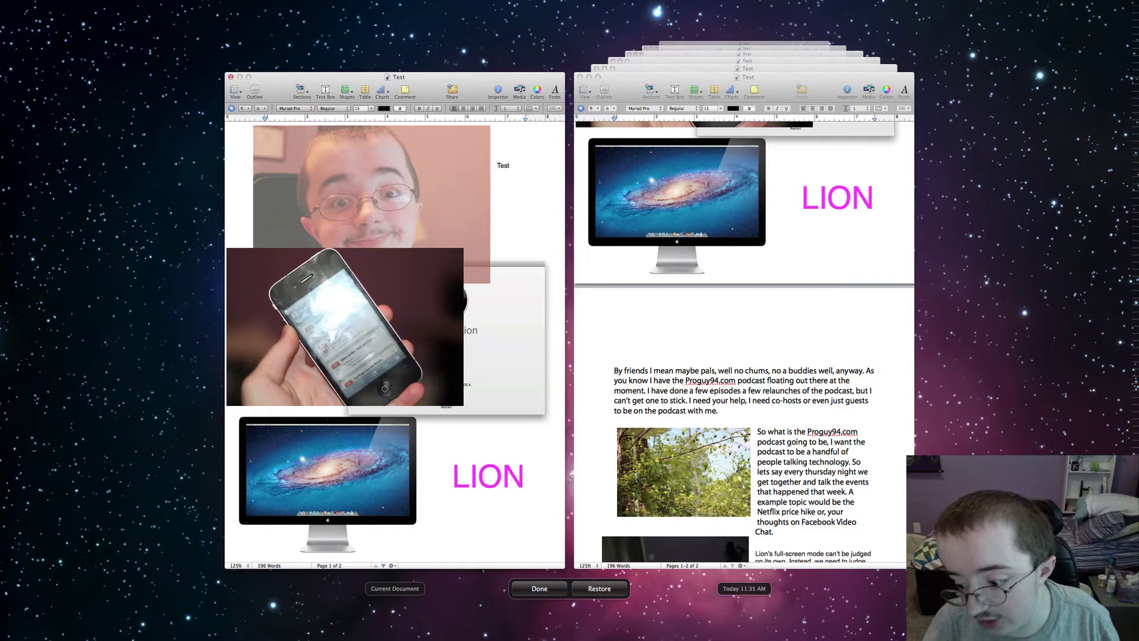
Step: Go back to the 11:29 AM version and compare its text page with the current document
scroll(678, 328, "up", 10)
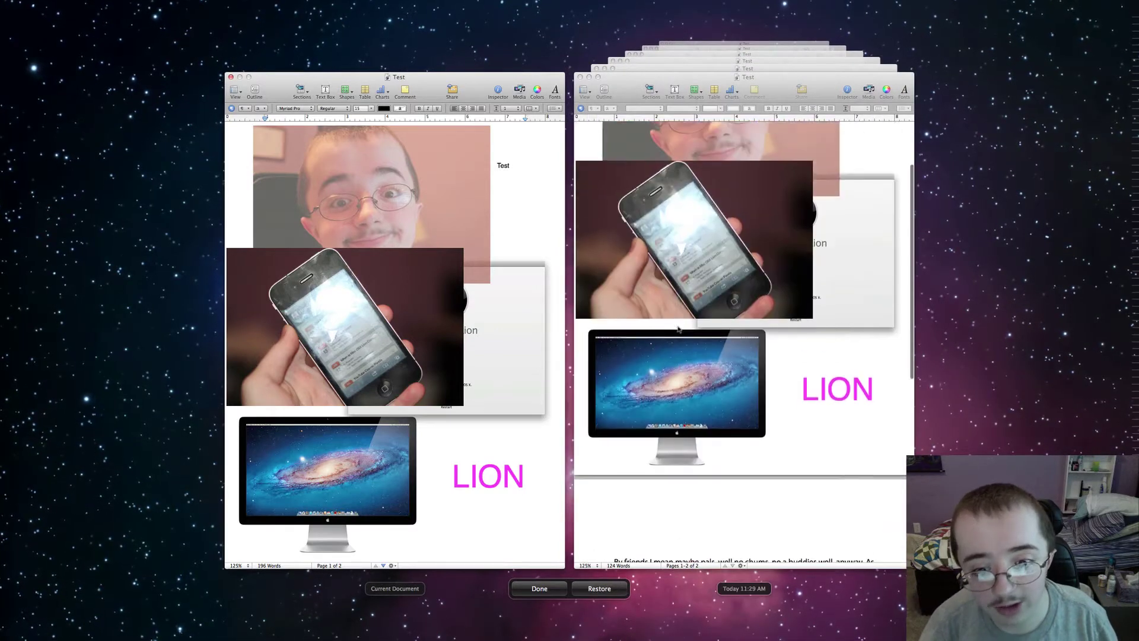
scroll(704, 404, "down", 10)
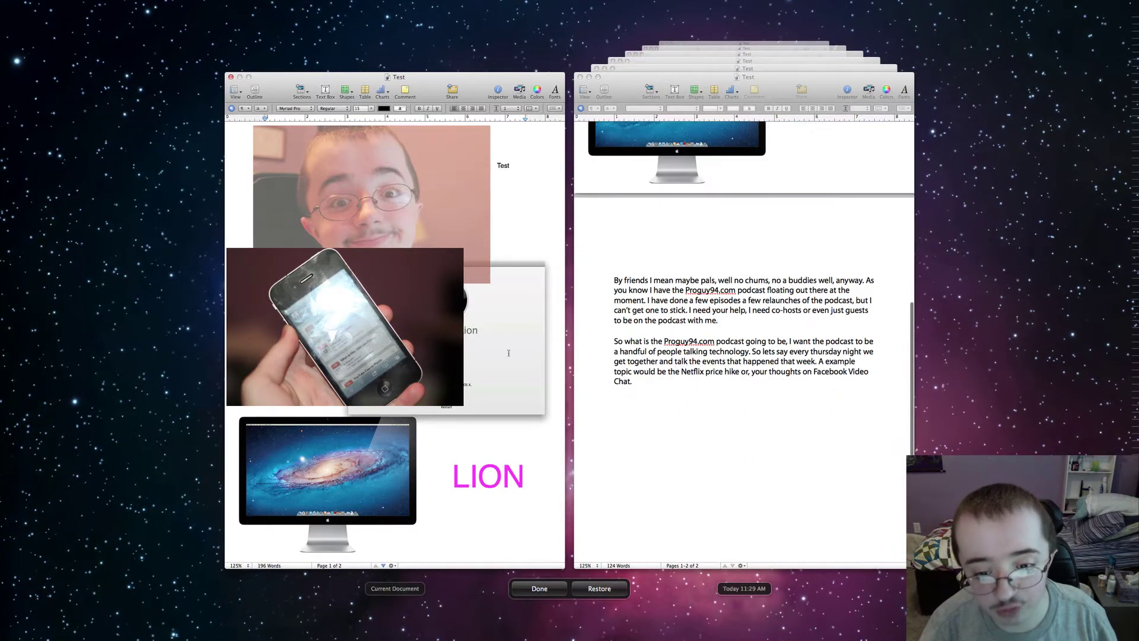
scroll(429, 393, "down", 15)
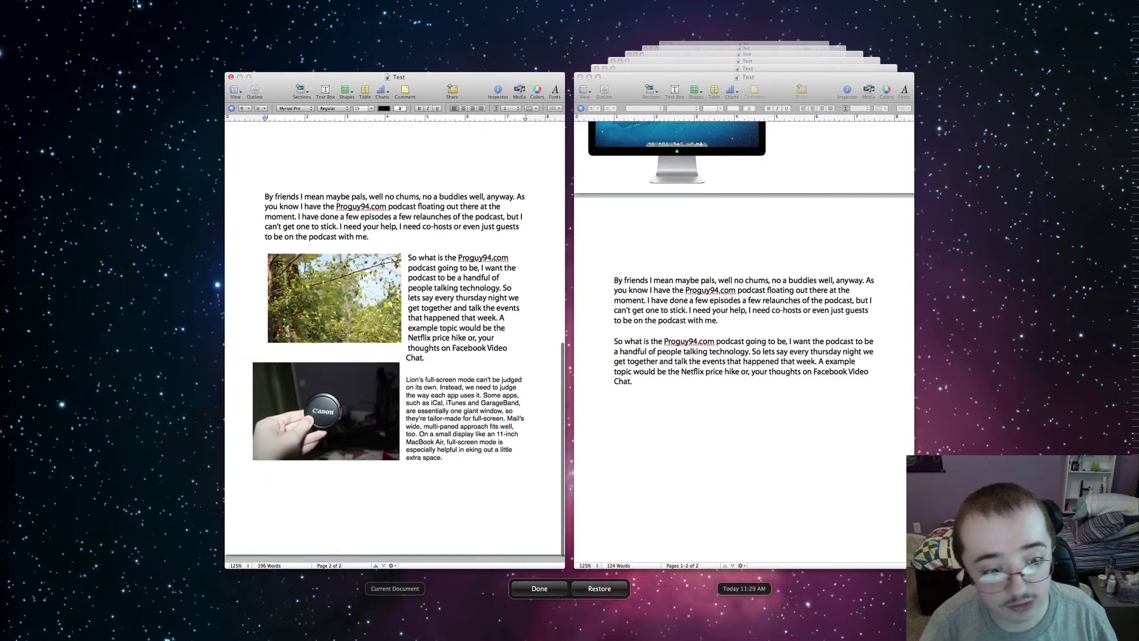
scroll(441, 304, "up", 15)
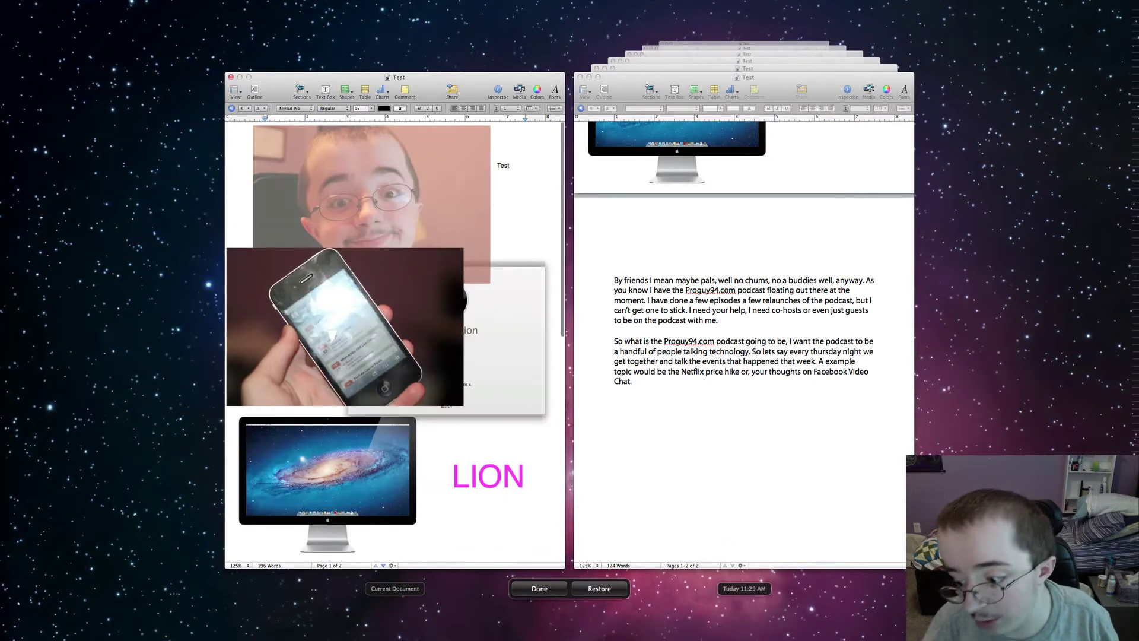
Step: Go back to the 11:23 AM version and compare its image layout with the current document's pages
left_click(747, 60)
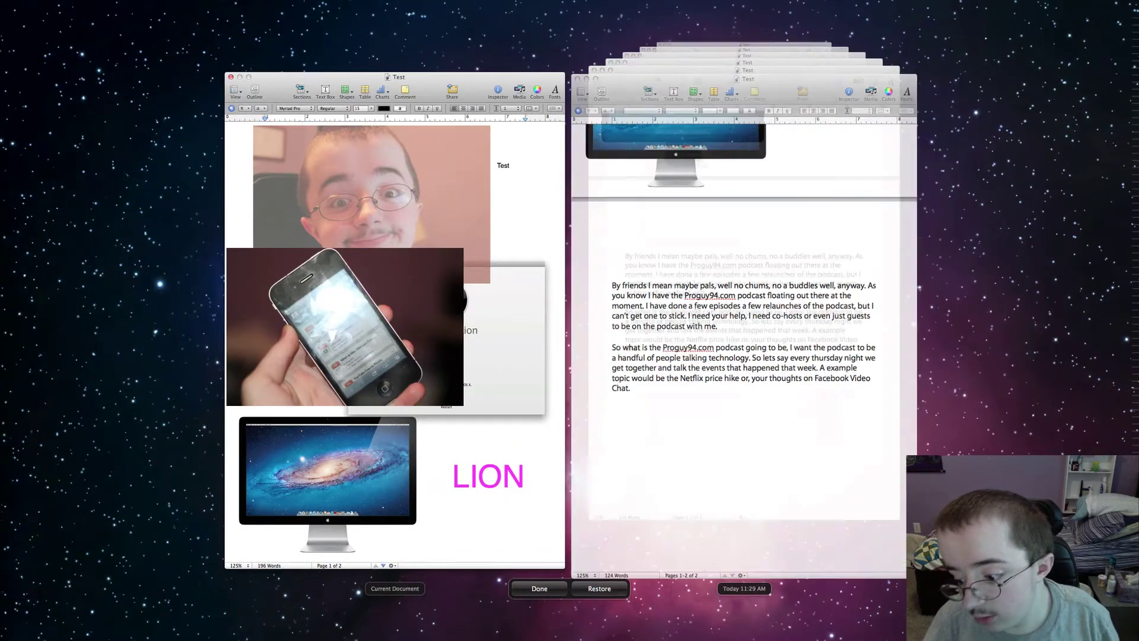
scroll(680, 248, "down", 1)
scroll(681, 249, "up", 2)
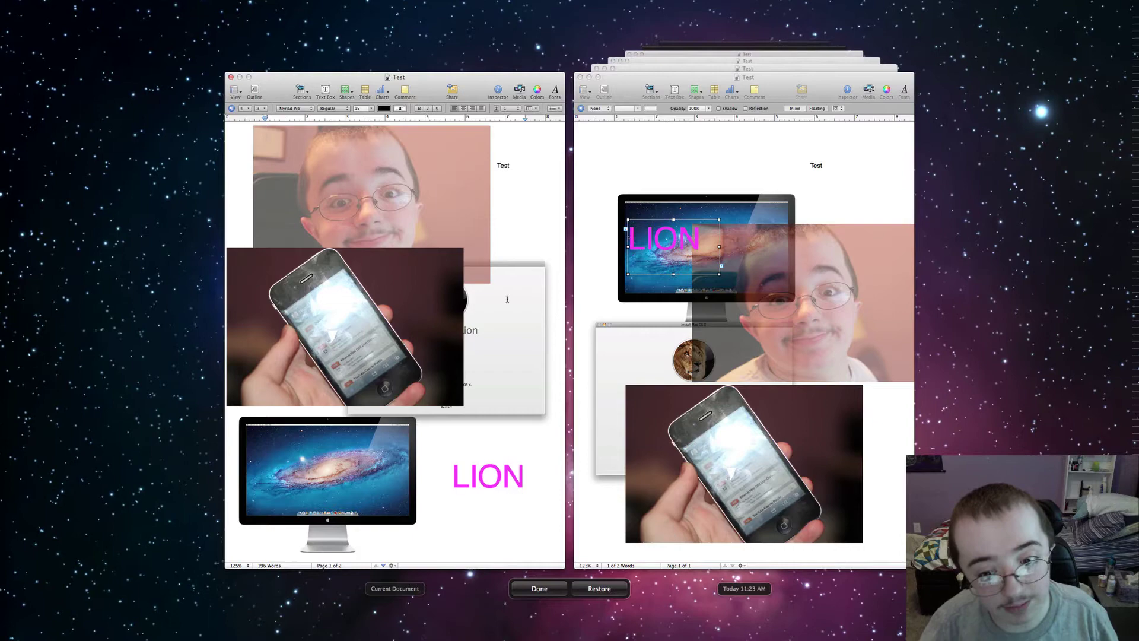
scroll(507, 298, "down", 10)
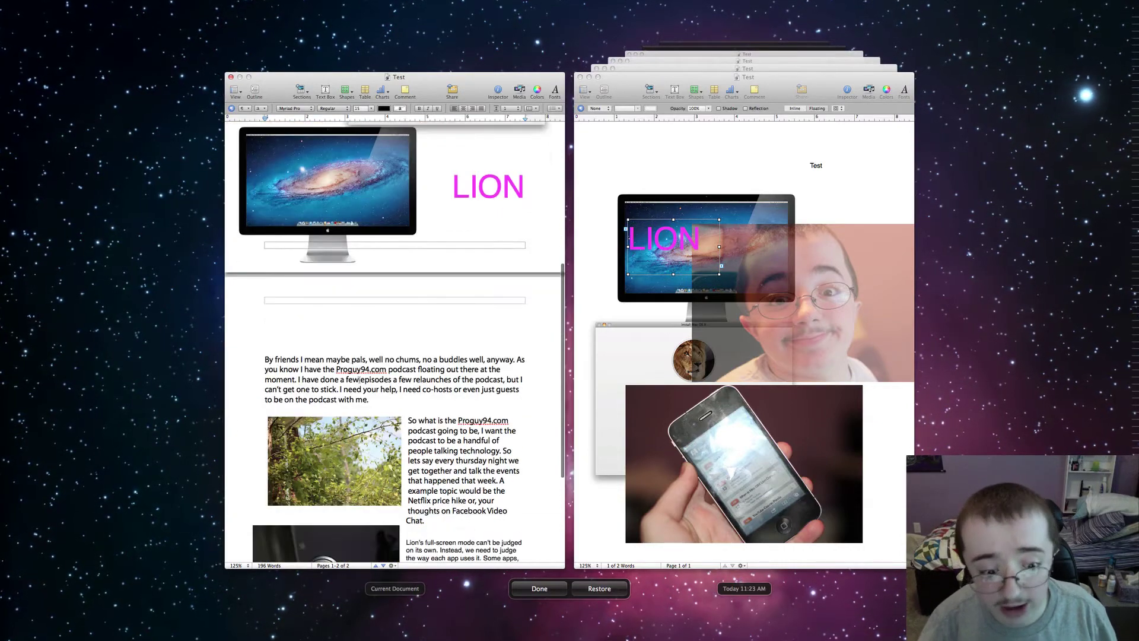
scroll(358, 379, "down", 4)
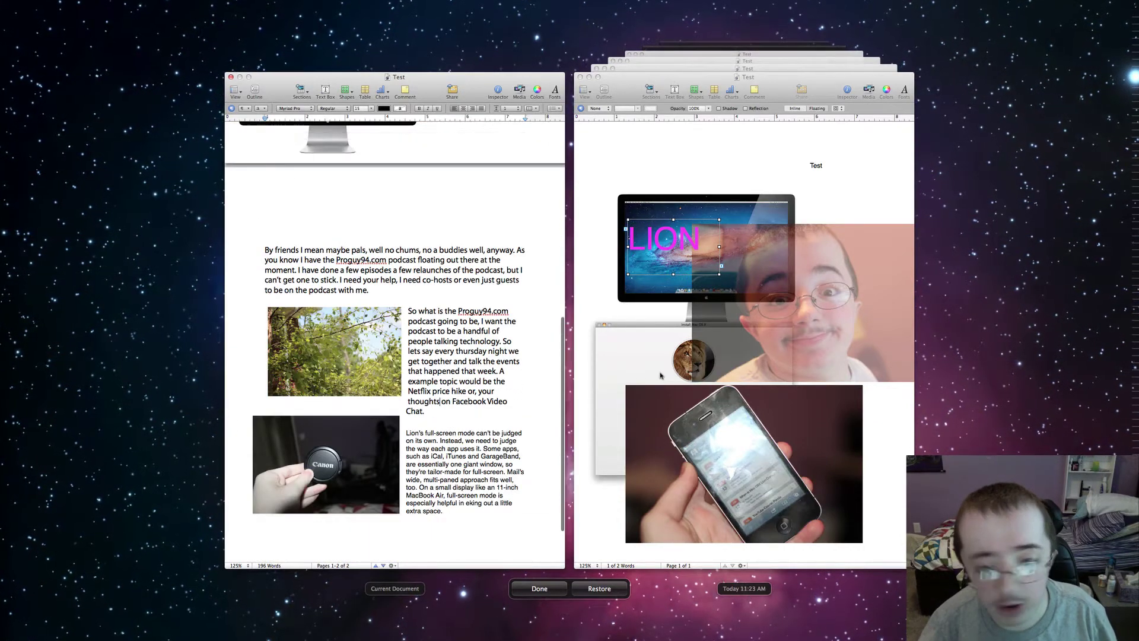
Step: Select the Mac OS X Lion installer image in the 11:23 AM version and go back to the 10:51 AM version
left_click_drag(660, 375, 480, 391)
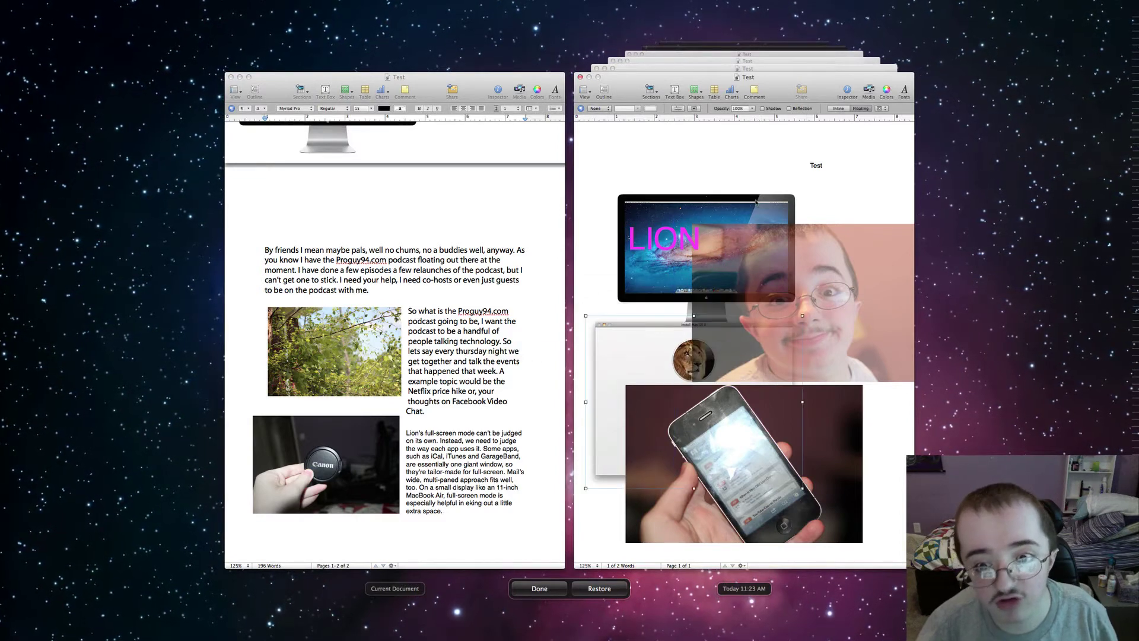
scroll(322, 301, "up", 10)
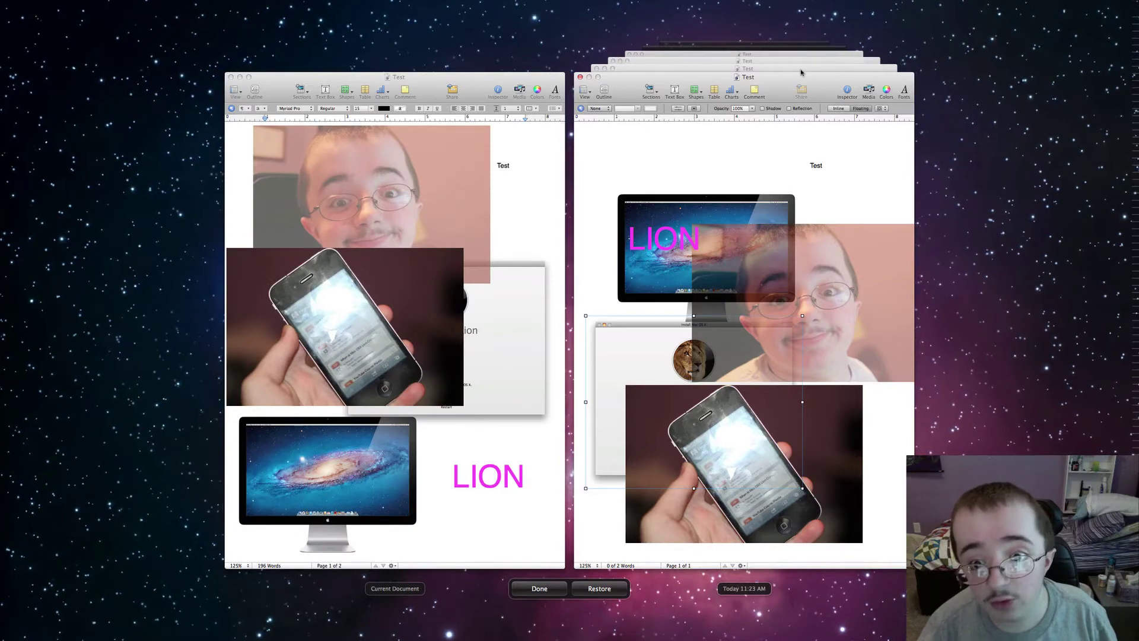
left_click(777, 67)
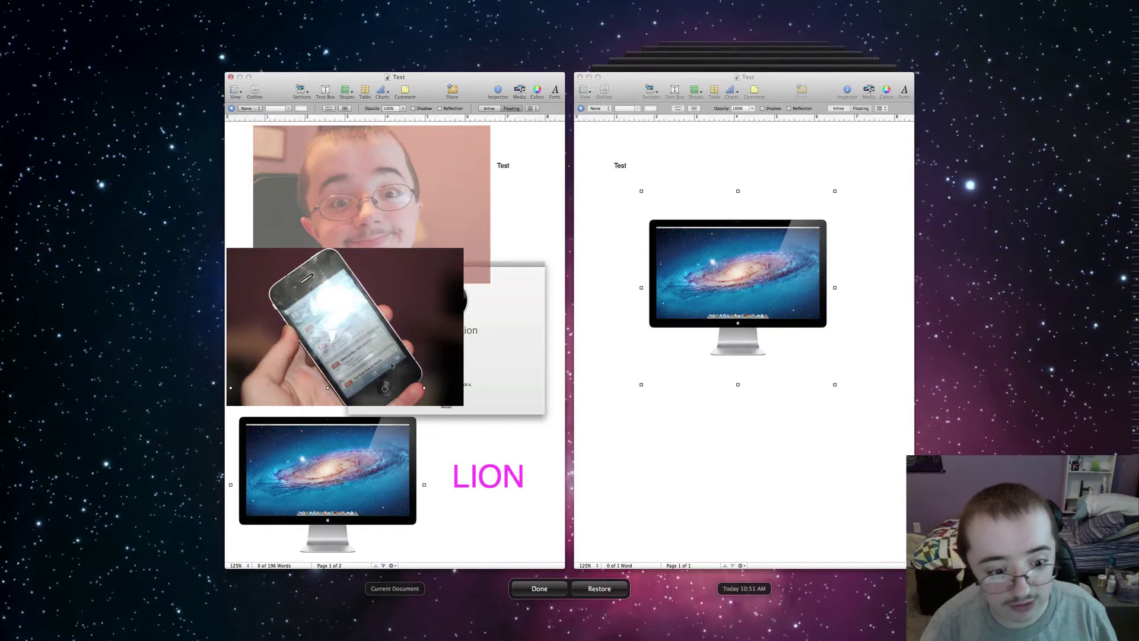
Step: Delete the phone photo from the current document, leave the version browser and save the document
left_click(361, 325)
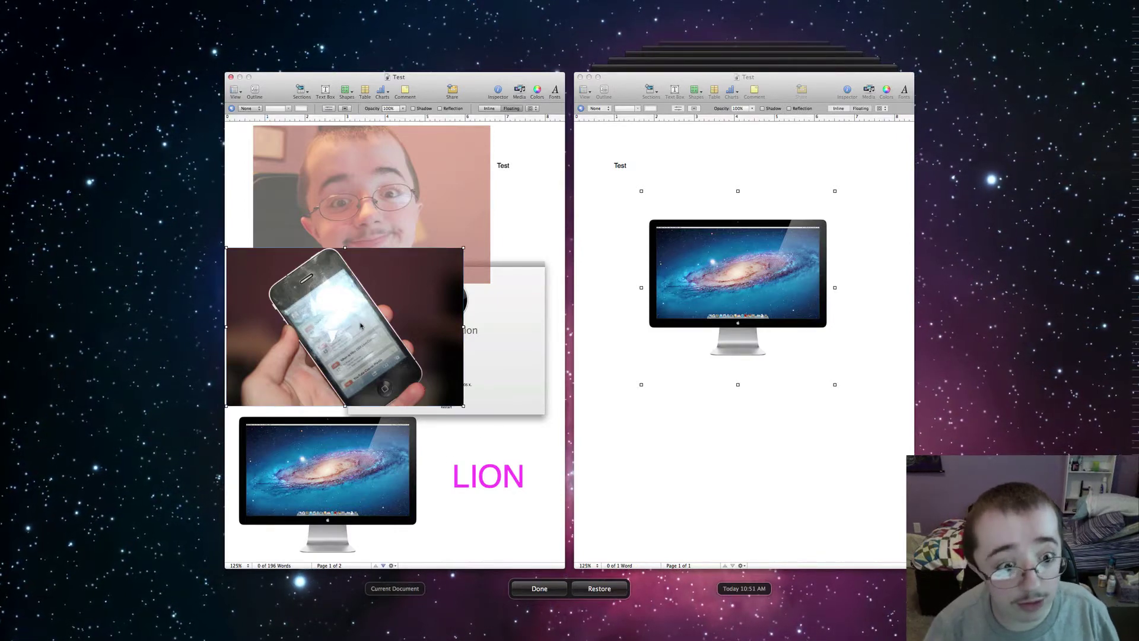
key("Delete")
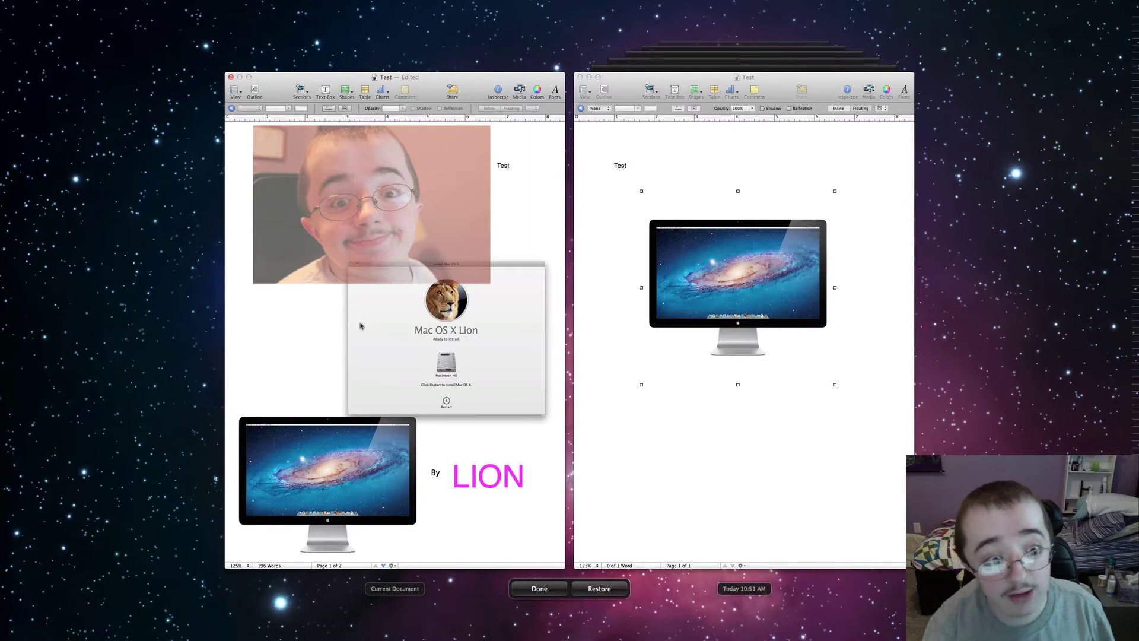
key("Escape")
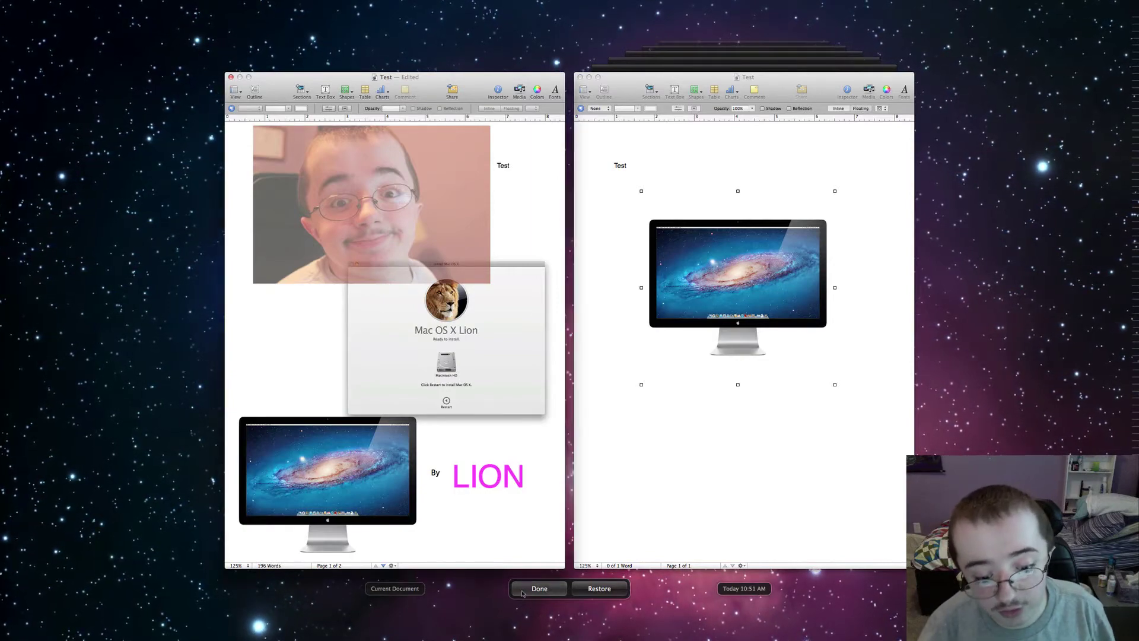
key("super+s")
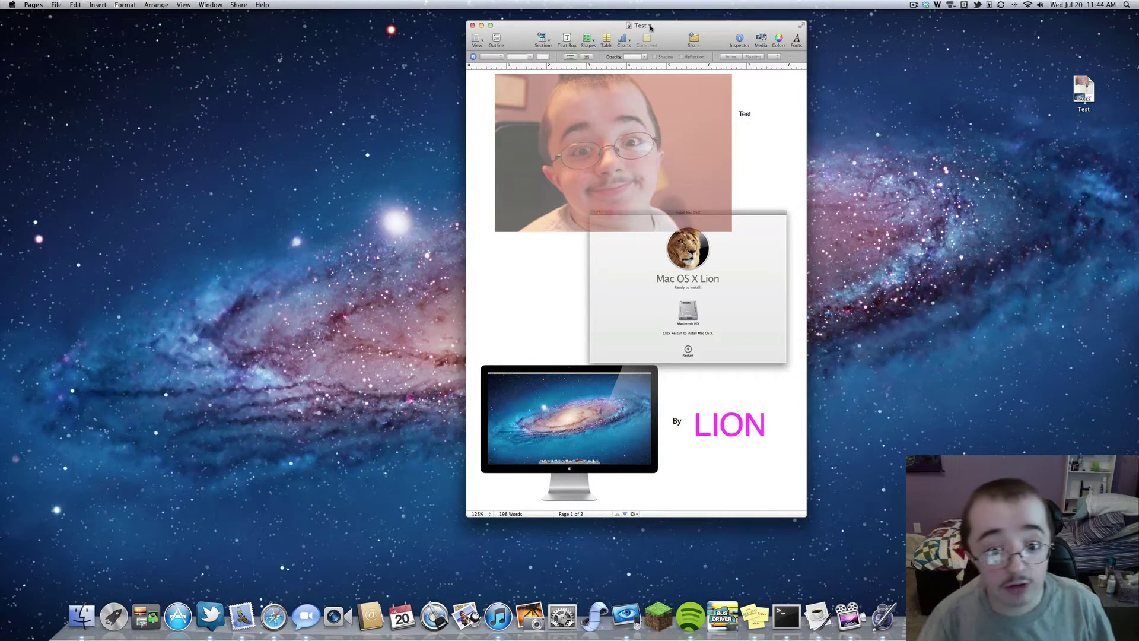
Step: Review the document's version commands and the Save a Version command without running any of them
left_click(650, 27)
left_click(651, 27)
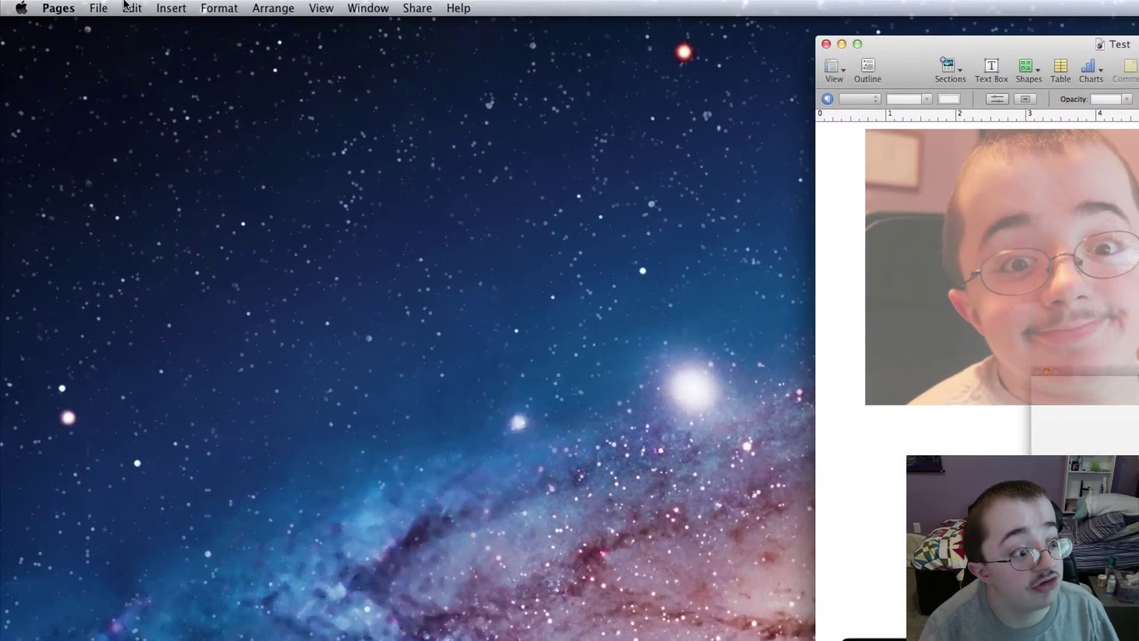
left_click(34, 4)
mouse_move(53, 4)
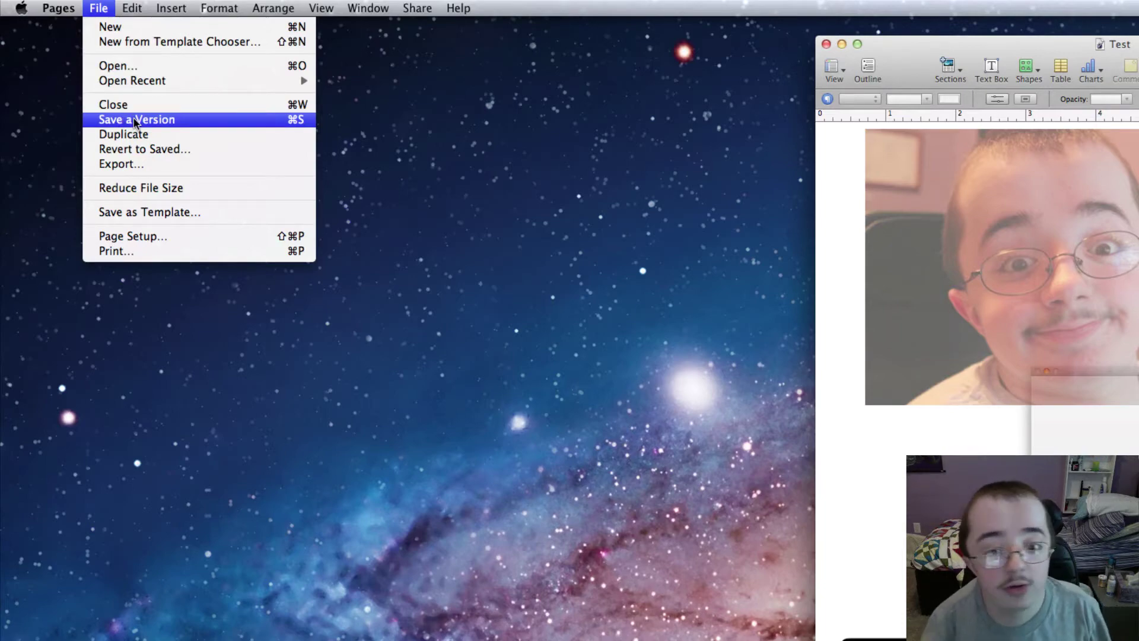
left_click(1080, 184)
Step: Quit Pages and relaunch it from Launchpad to resume the Test document
key("super+q")
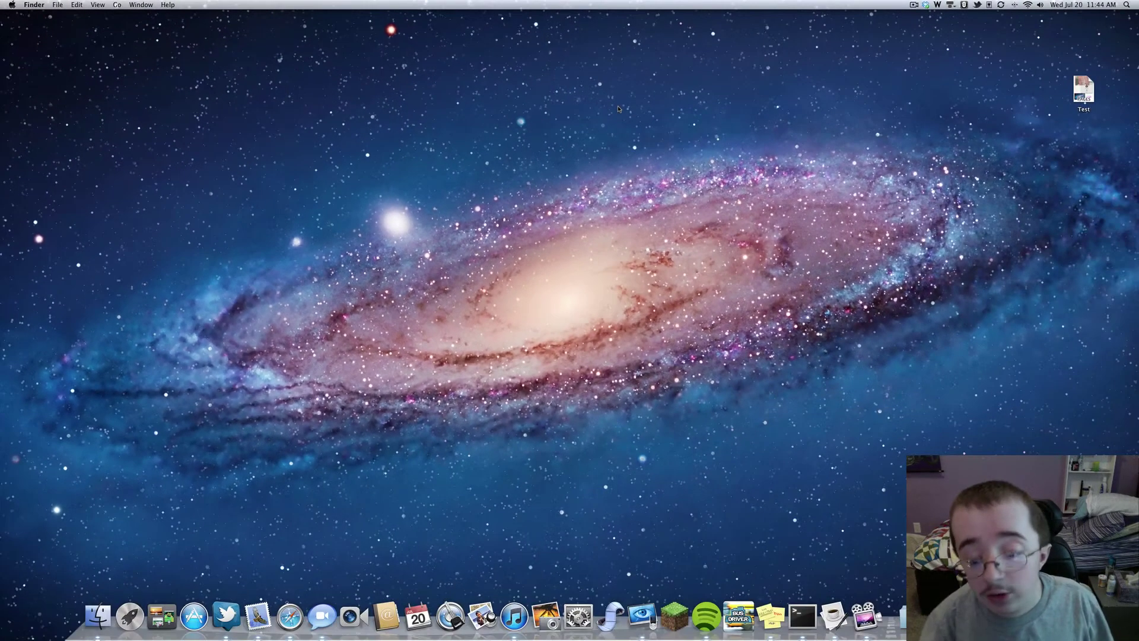
key("F4")
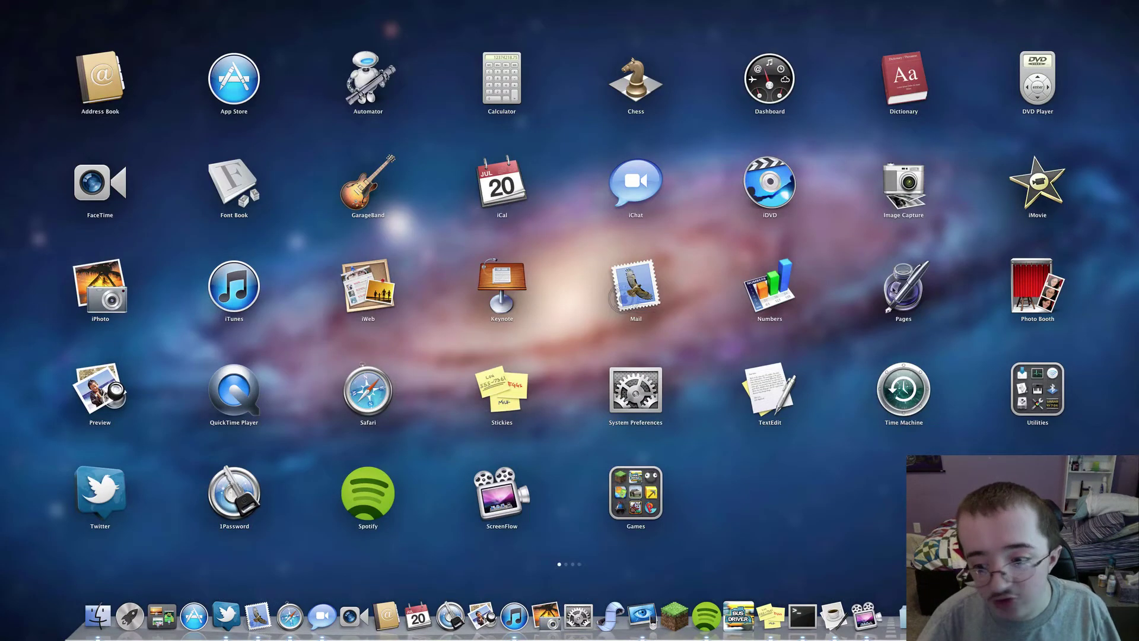
left_click(901, 285)
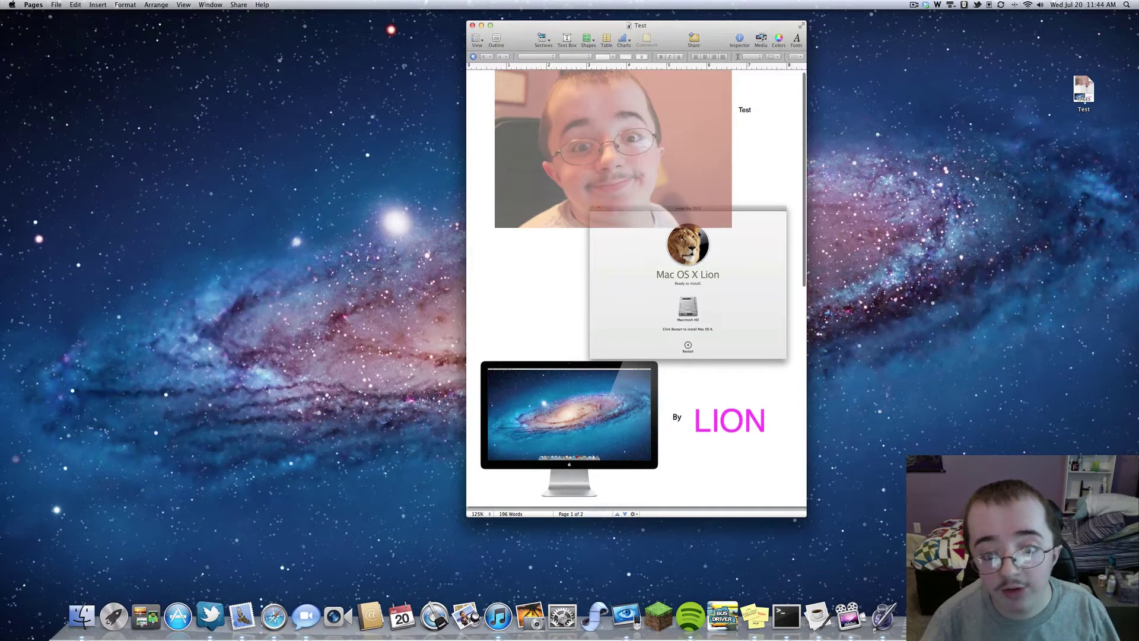
Step: Select the paragraph starting "By friends I mean maybe pals" and quit Pages with that text selected
scroll(586, 258, "down", 5)
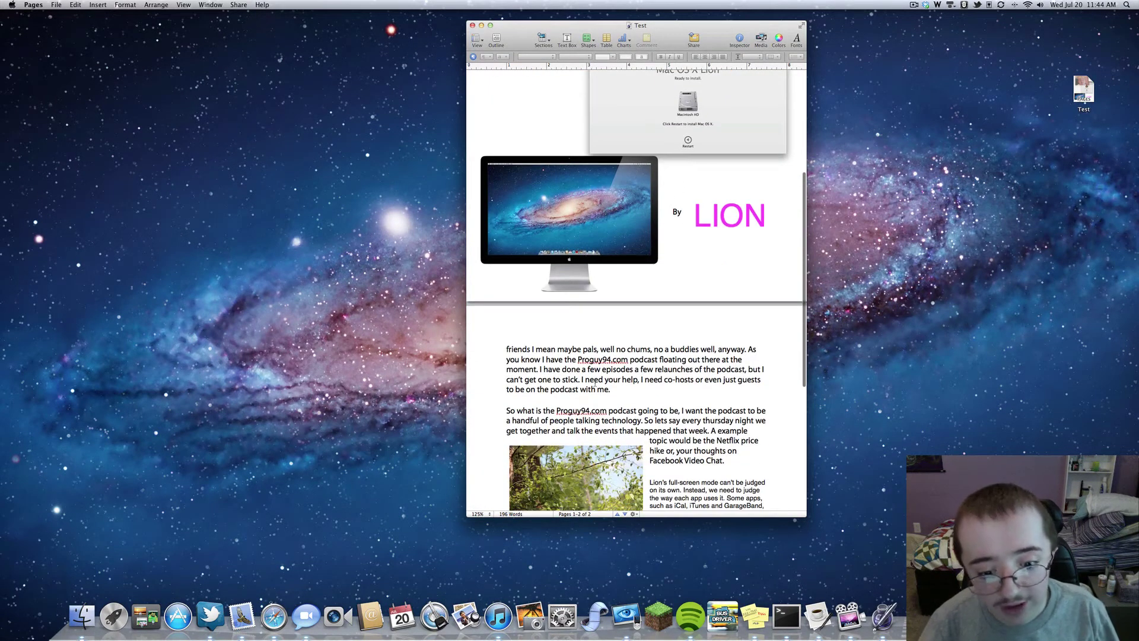
triple_click(594, 384)
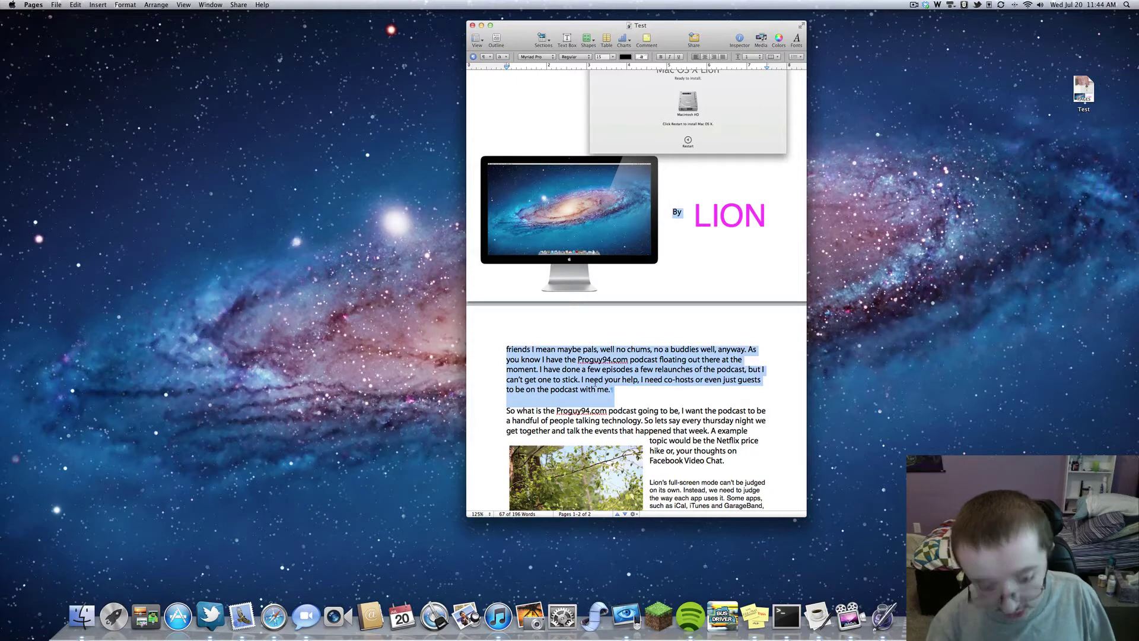
key("super+q")
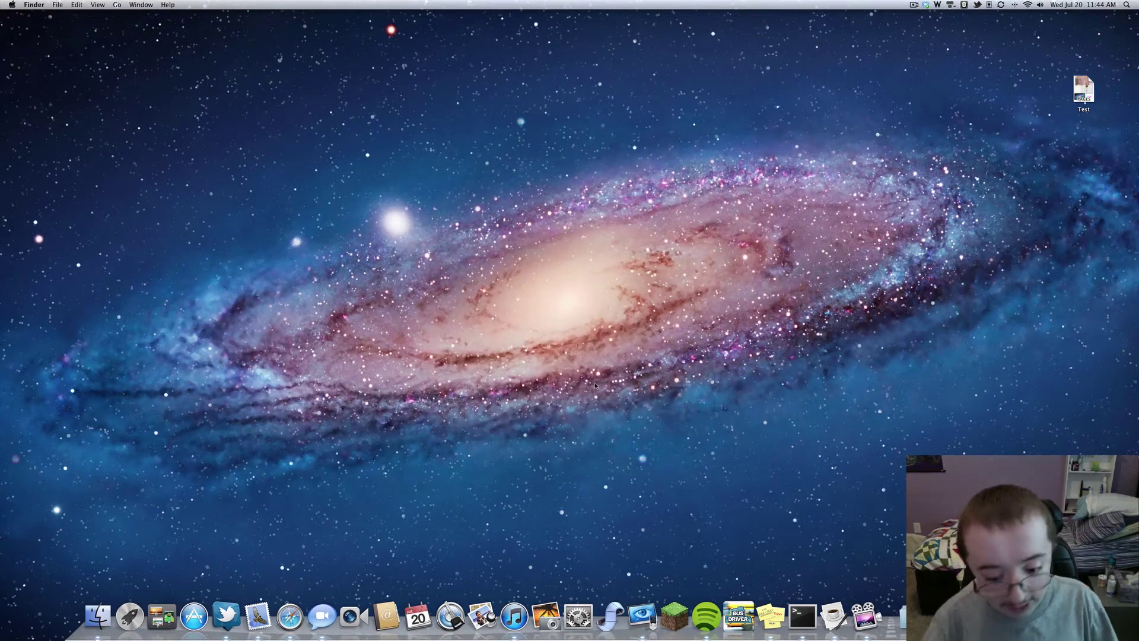
Step: Relaunch Pages from Launchpad to resume the Test document and look over its second page
key("F4")
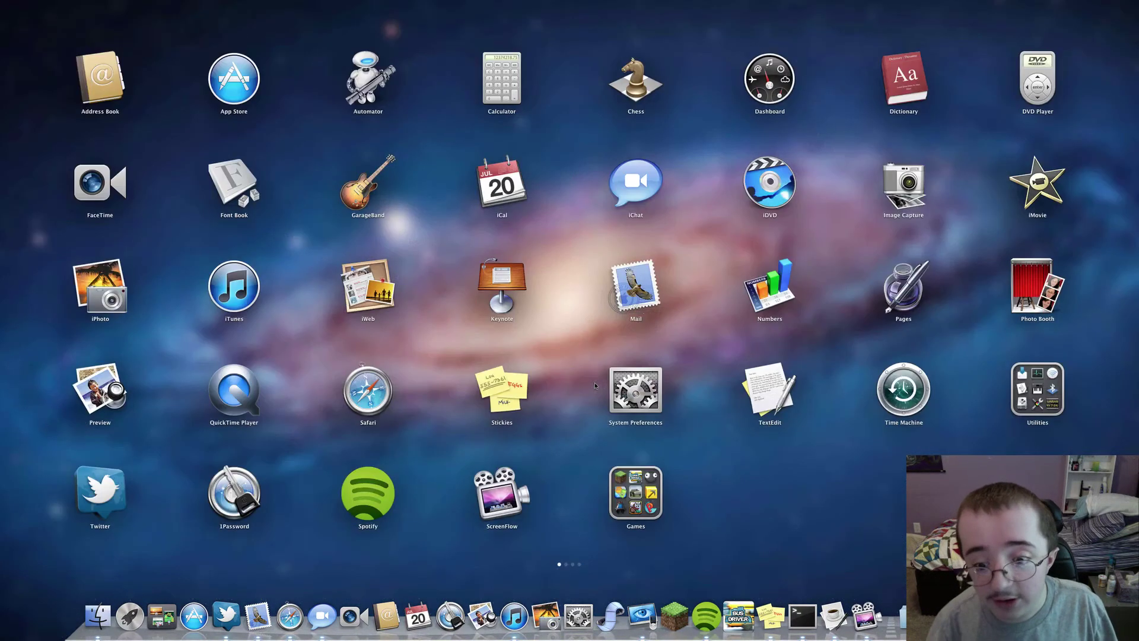
left_click(903, 285)
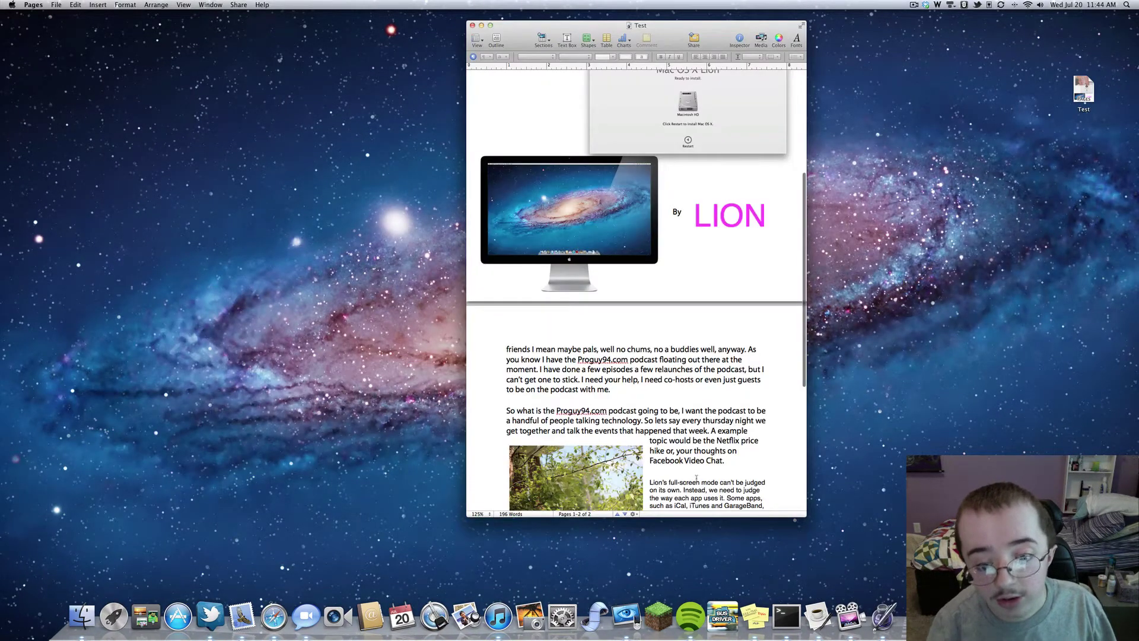
scroll(595, 383, "down", 5)
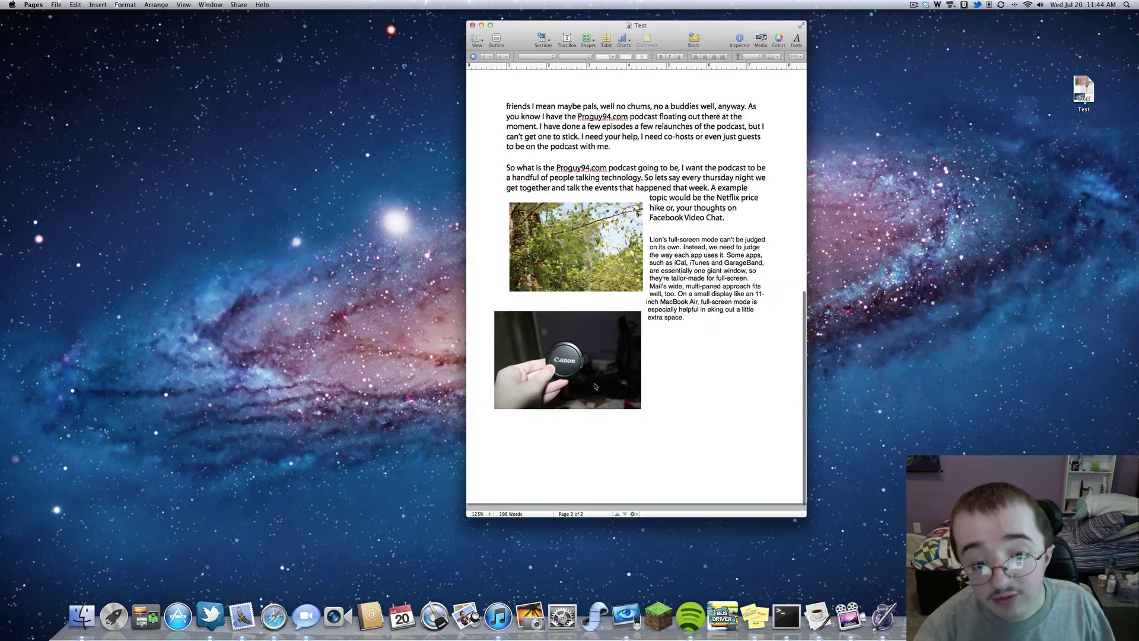
scroll(594, 386, "up", 2)
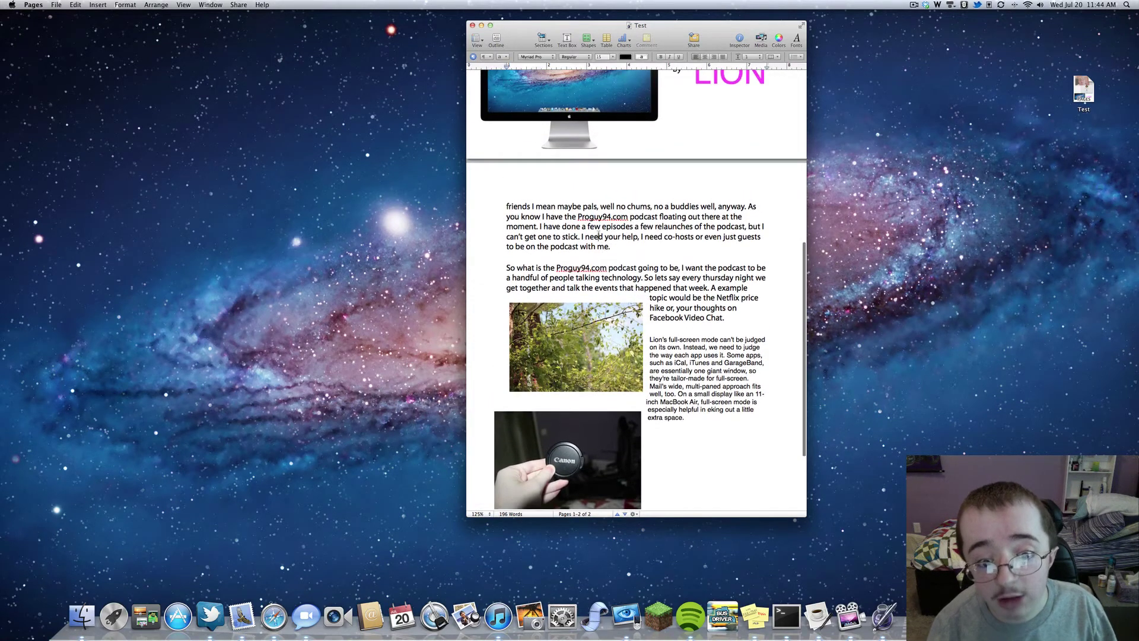
double_click(594, 237)
double_click(598, 236)
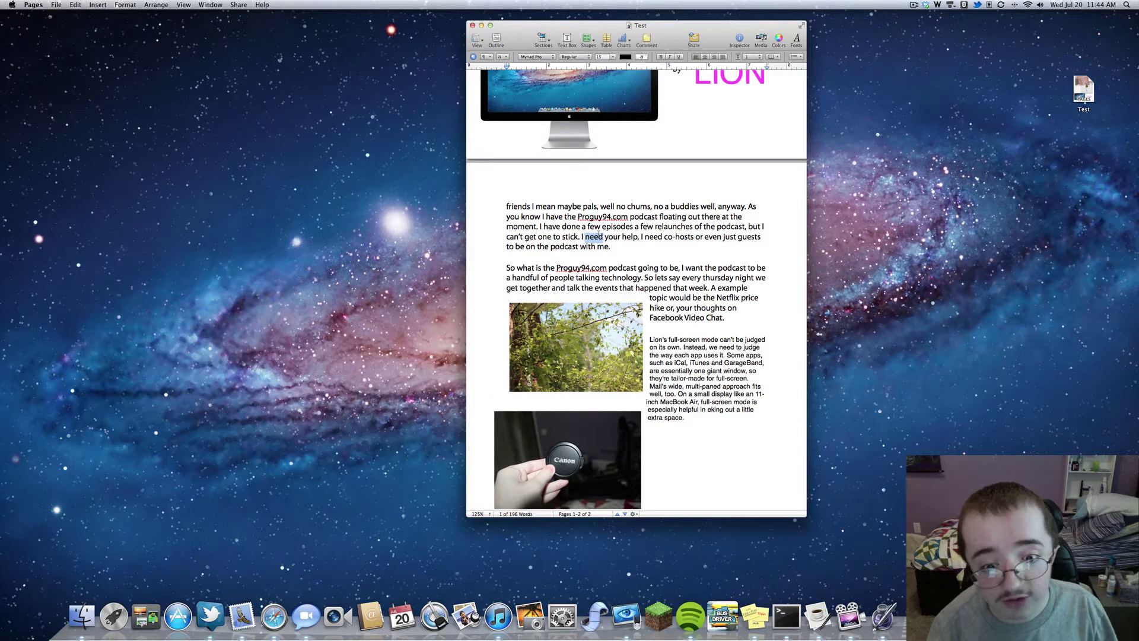
triple_click(612, 204)
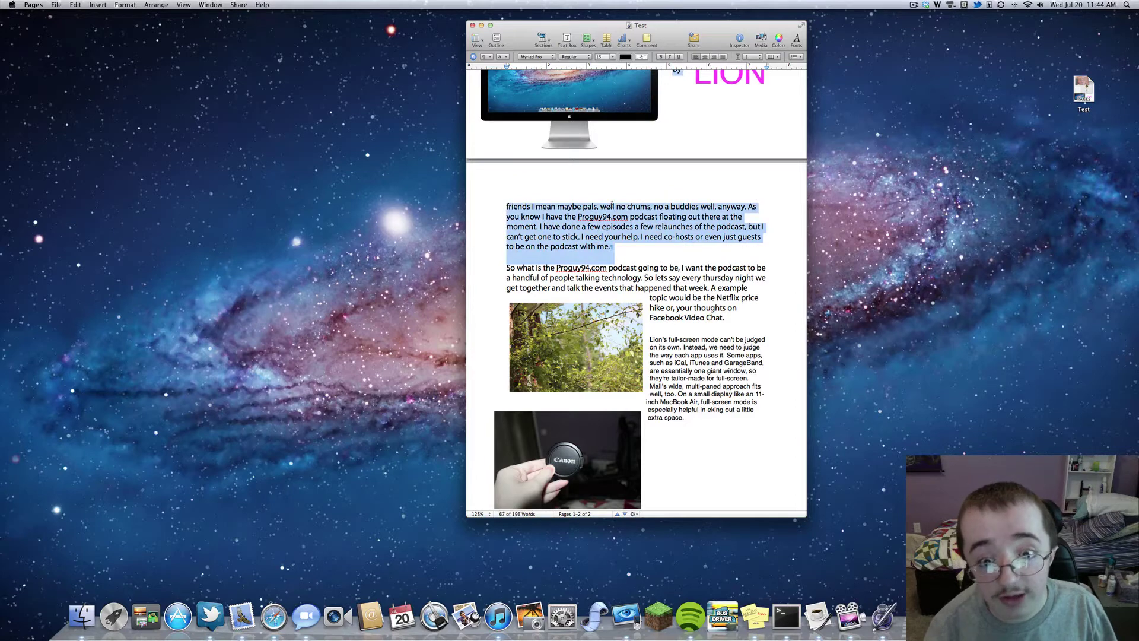
left_click(612, 205)
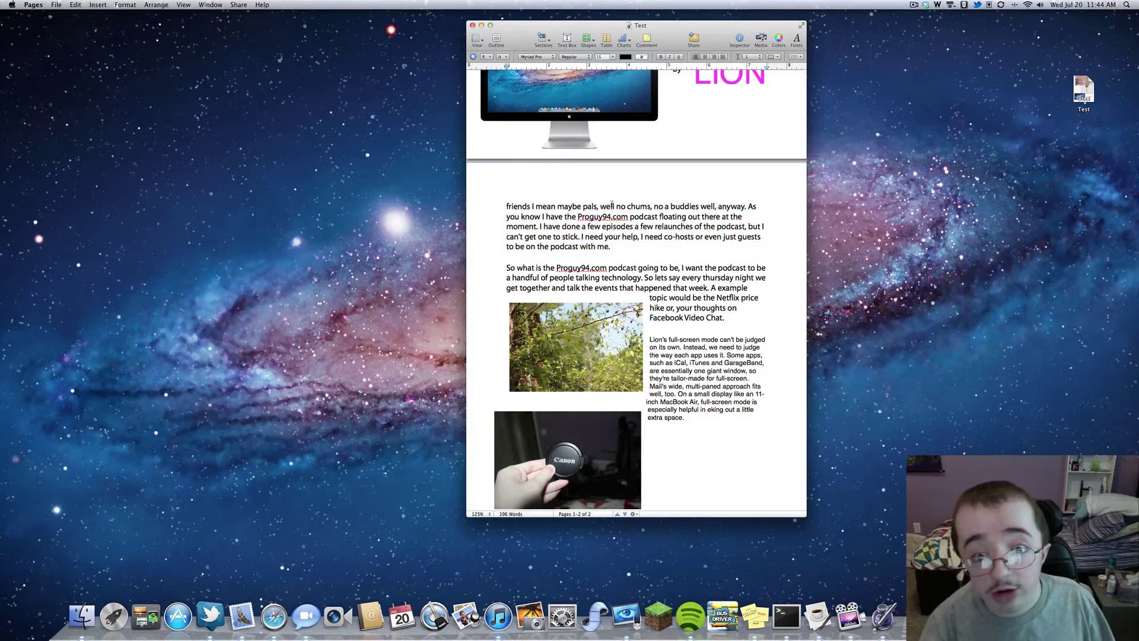
double_click(602, 217)
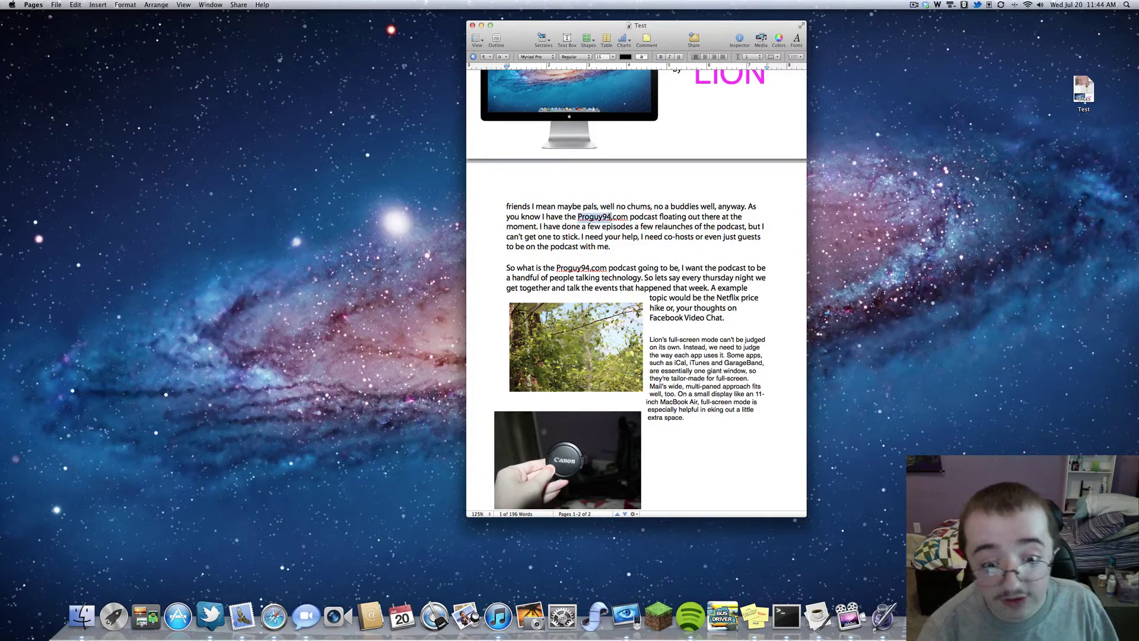
left_click(602, 217)
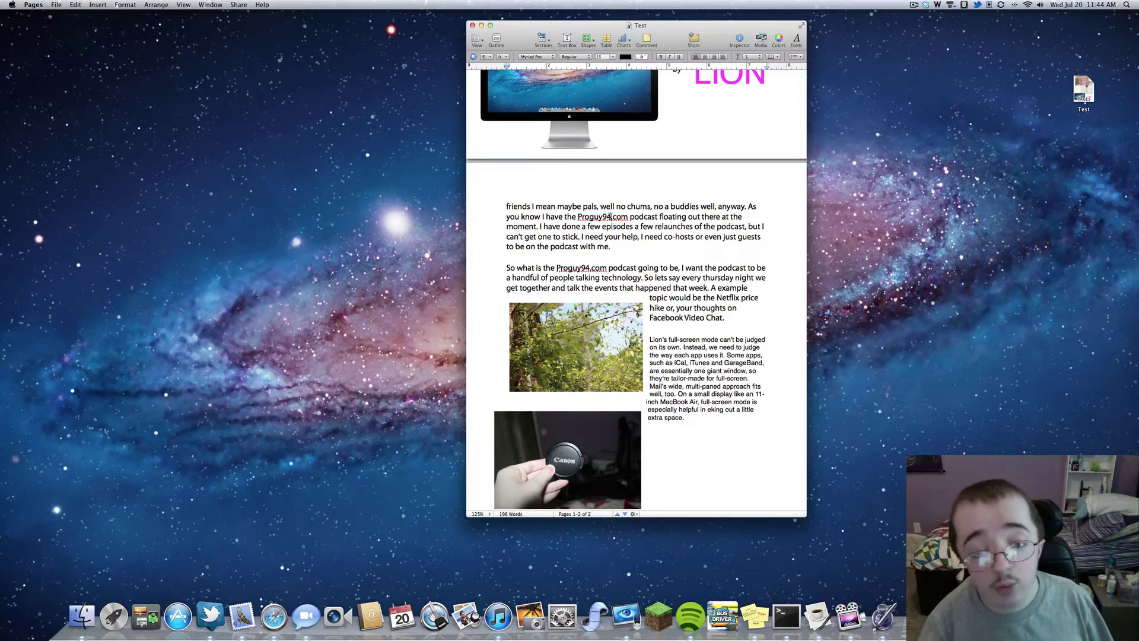
Step: Launch Keynote through Spotlight and enter "proguy94" as the title of the first slide
left_click_drag(712, 32, 514, 46)
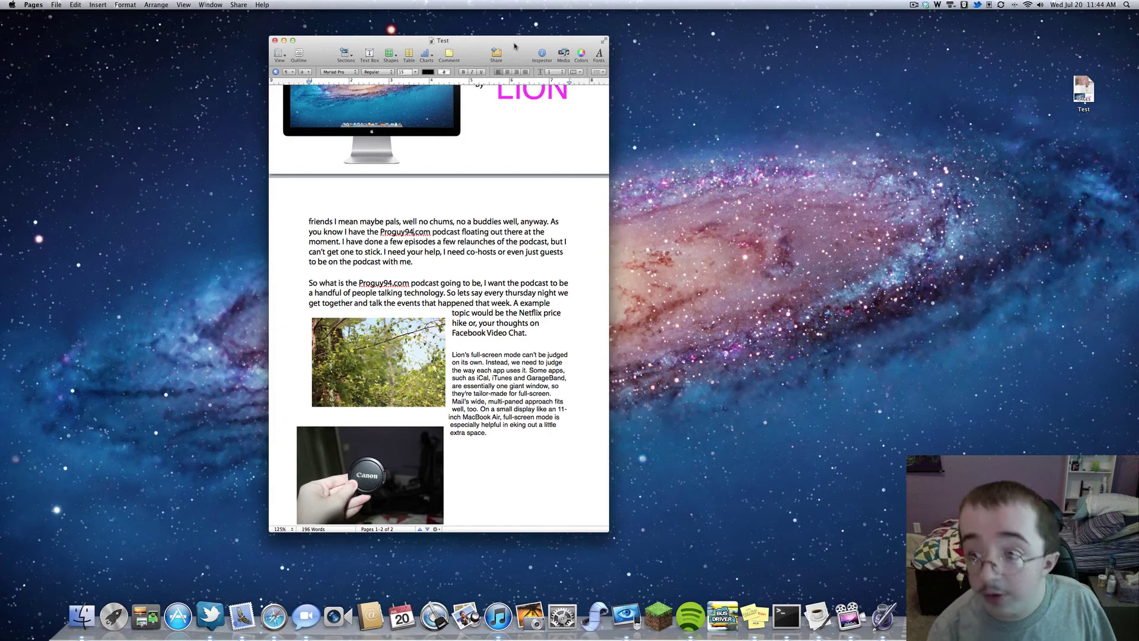
key("super+space")
type("key")
key("Return")
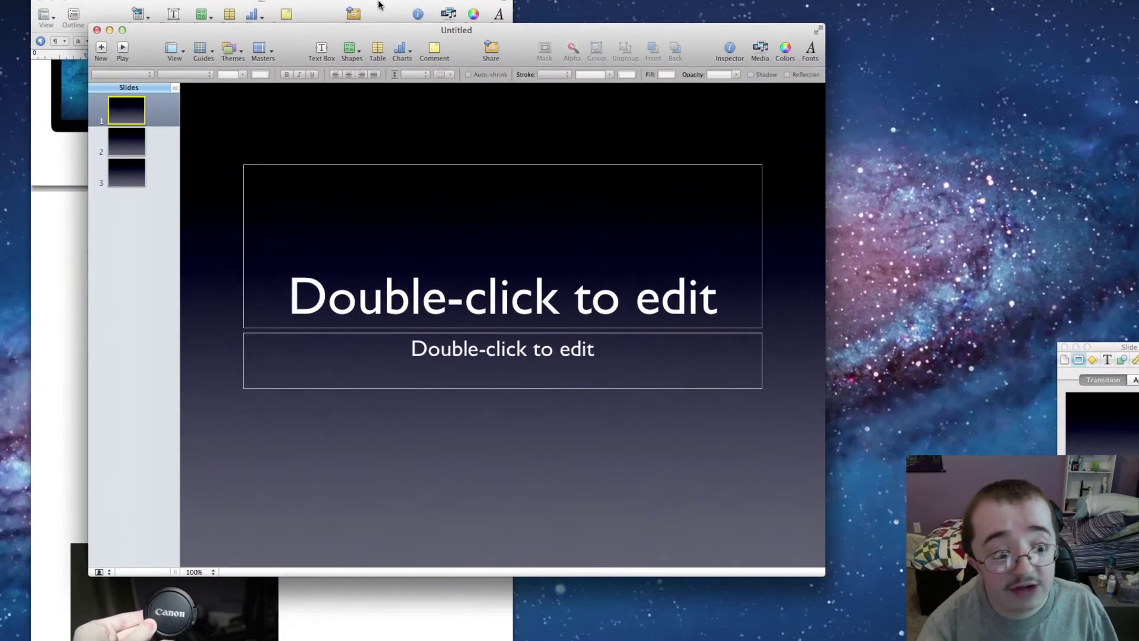
double_click(398, 198)
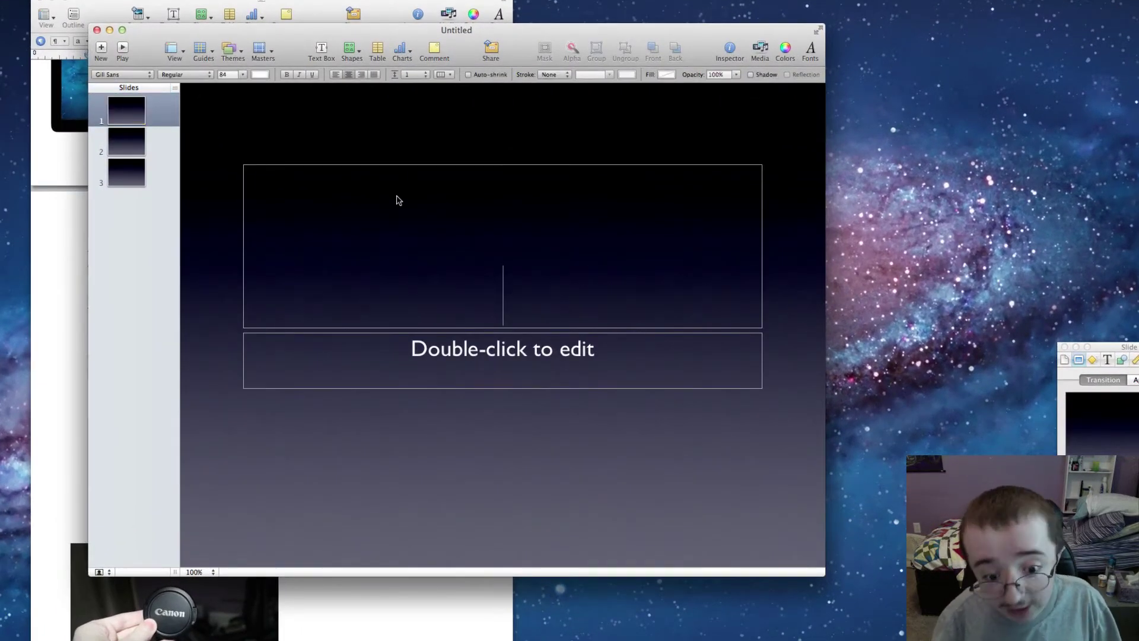
type("proguy94")
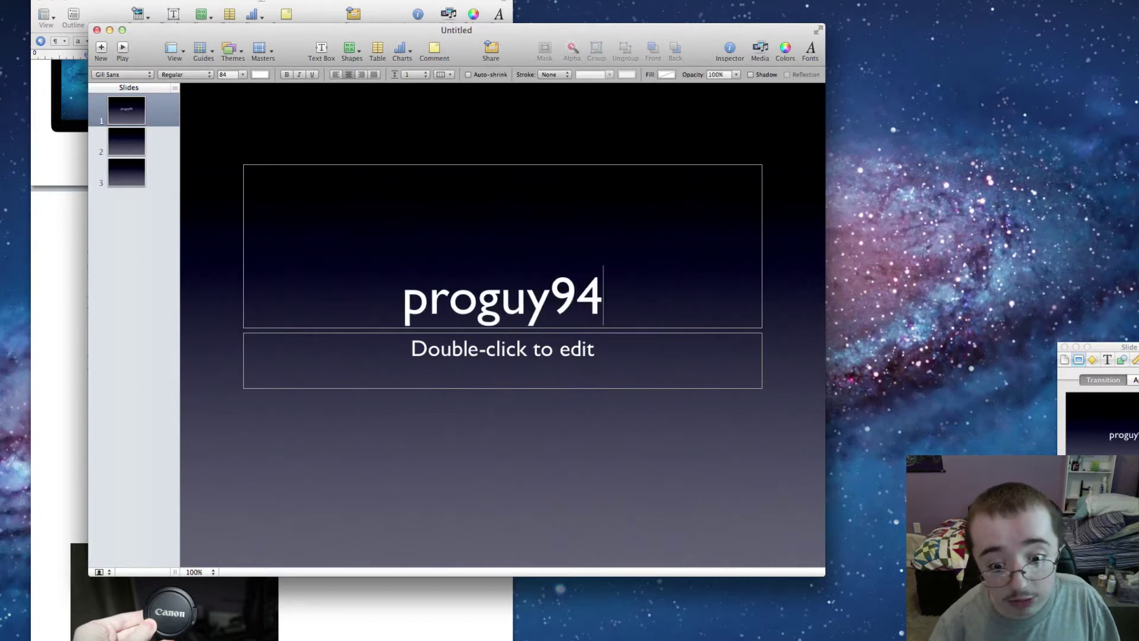
Step: Quit Keynote without saving and relaunch it through Spotlight to resume the untitled presentation
key("super+q")
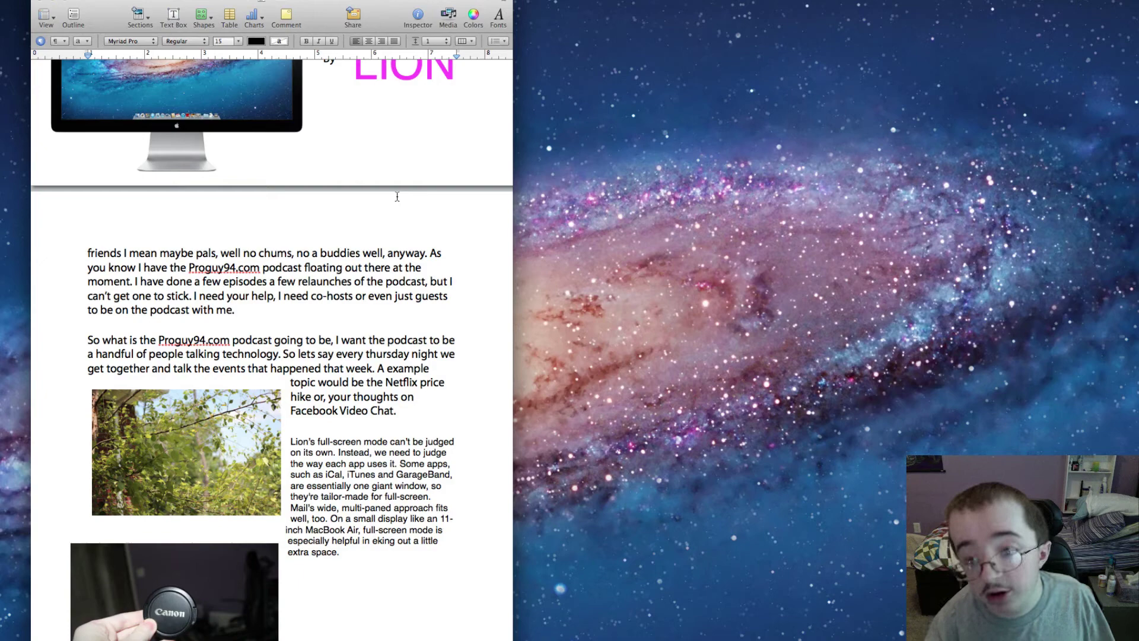
key("super+space")
type("key")
key("Return")
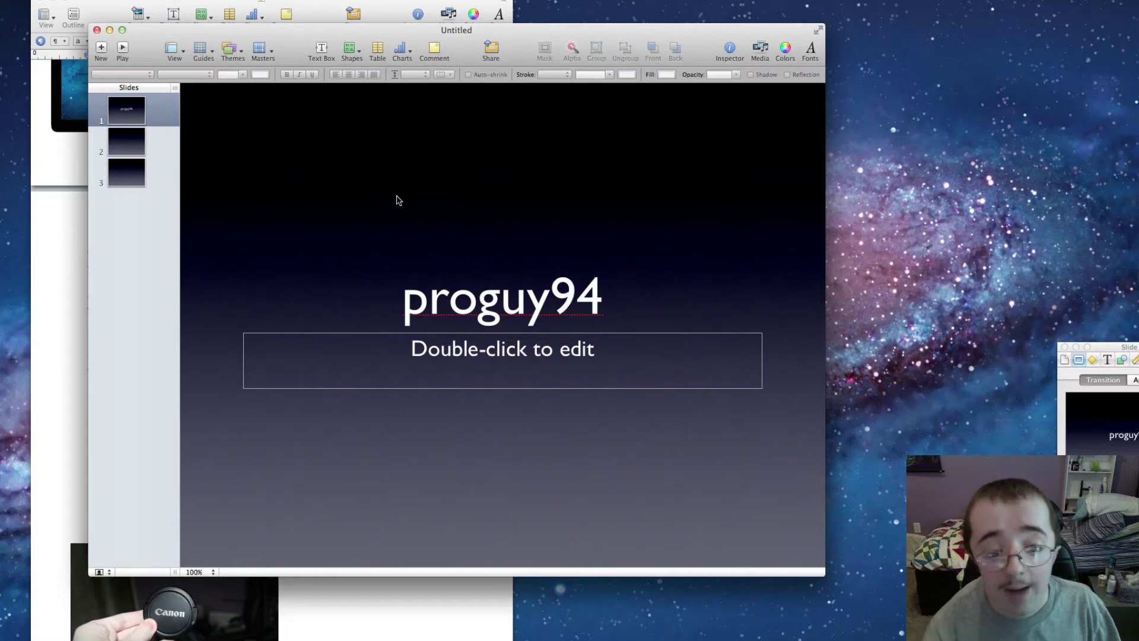
Step: Reposition the Slide inspector, then open the Colors and Fonts windows and move both away from the middle of the slide
double_click(490, 364)
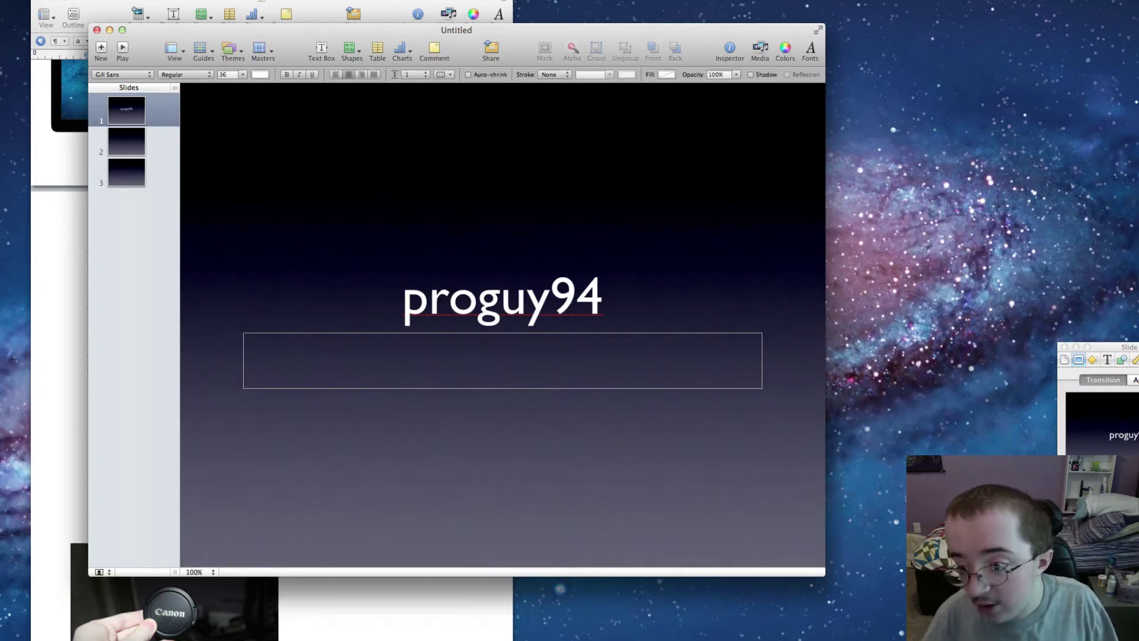
left_click(1090, 338)
left_click(654, 389)
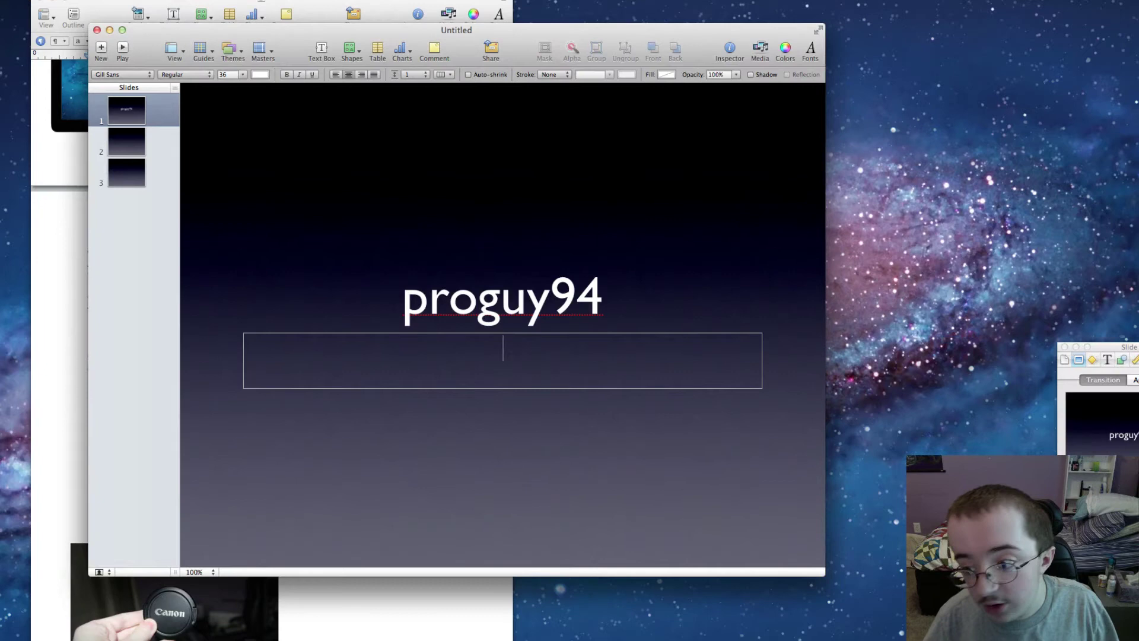
left_click_drag(1125, 350, 974, 413)
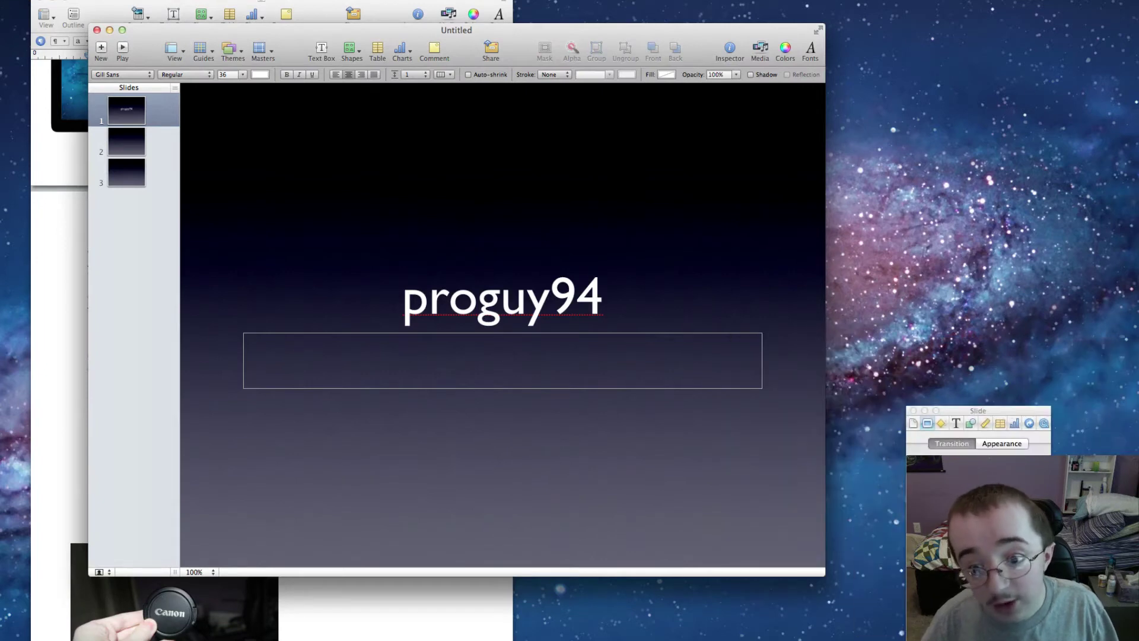
left_click(787, 50)
left_click(808, 49)
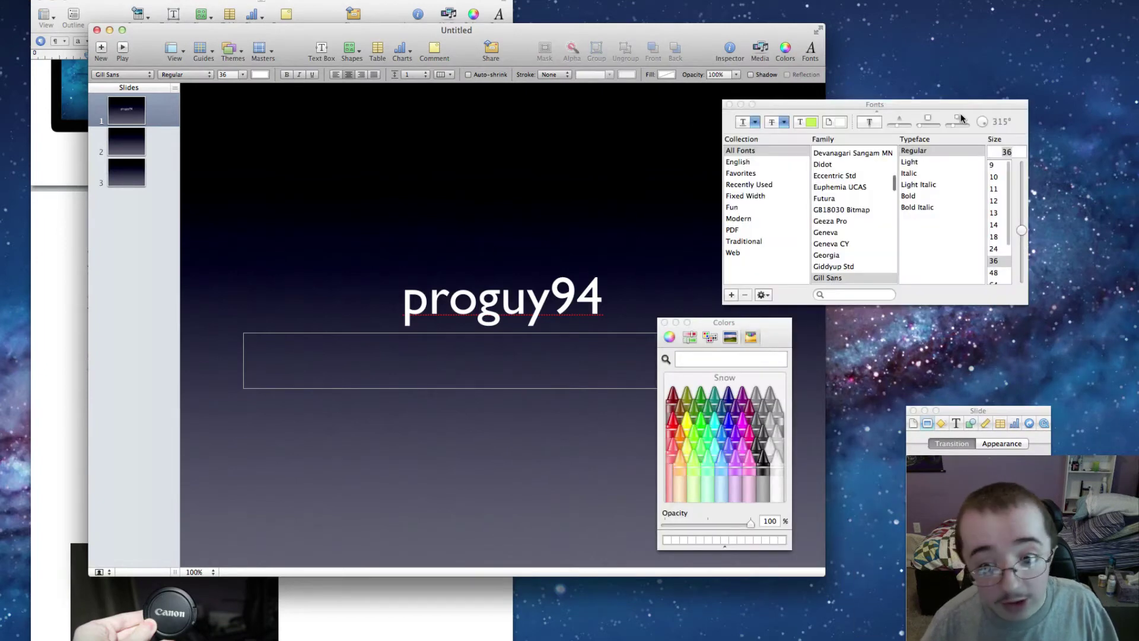
left_click_drag(913, 102, 0, 239)
left_click_drag(771, 324, 378, 561)
Step: Fill in the first slide's subtitle with "By" followed by the author's first name
type("NY")
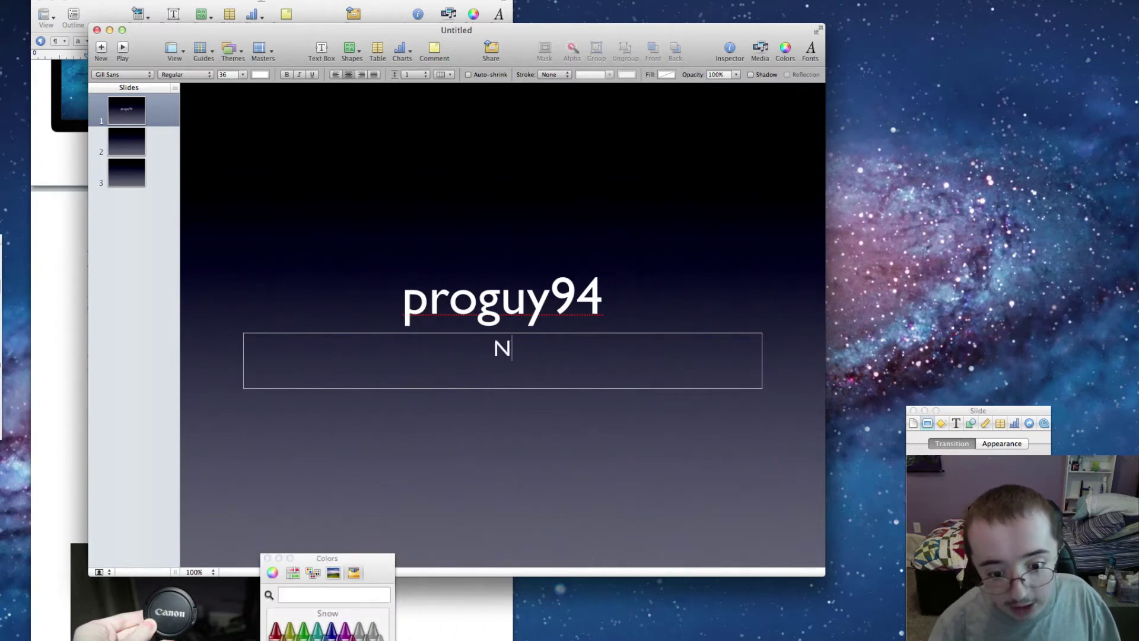
key("BackSpace")
type("By Jaco")
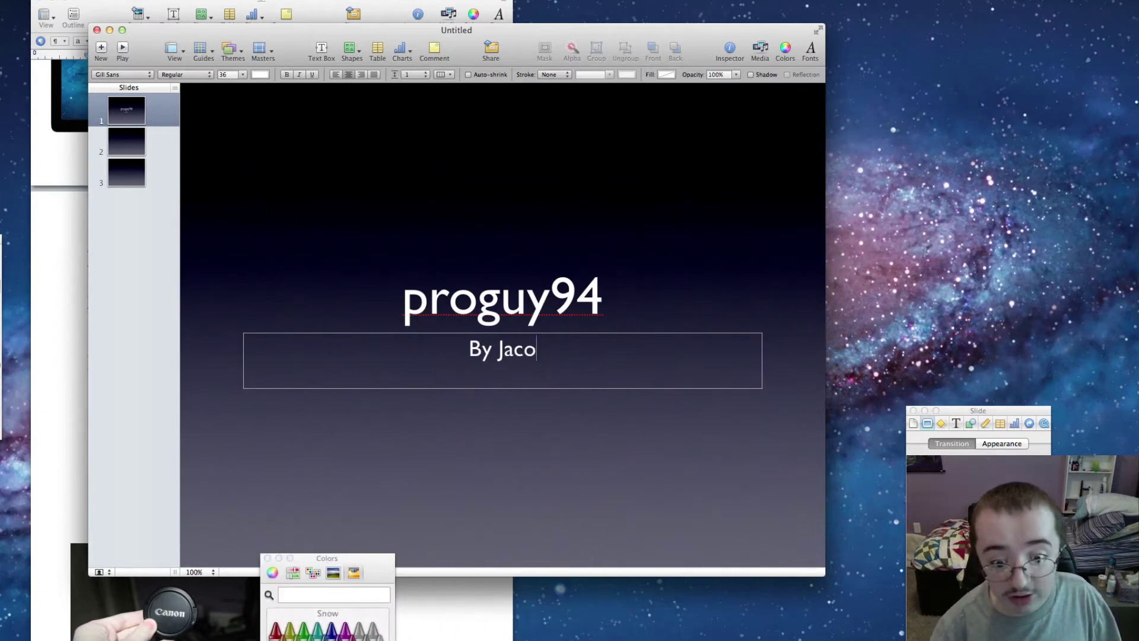
type("b")
Step: On slide 2, enter "Hello" as the title and "a" as the first bullet
left_click(123, 138)
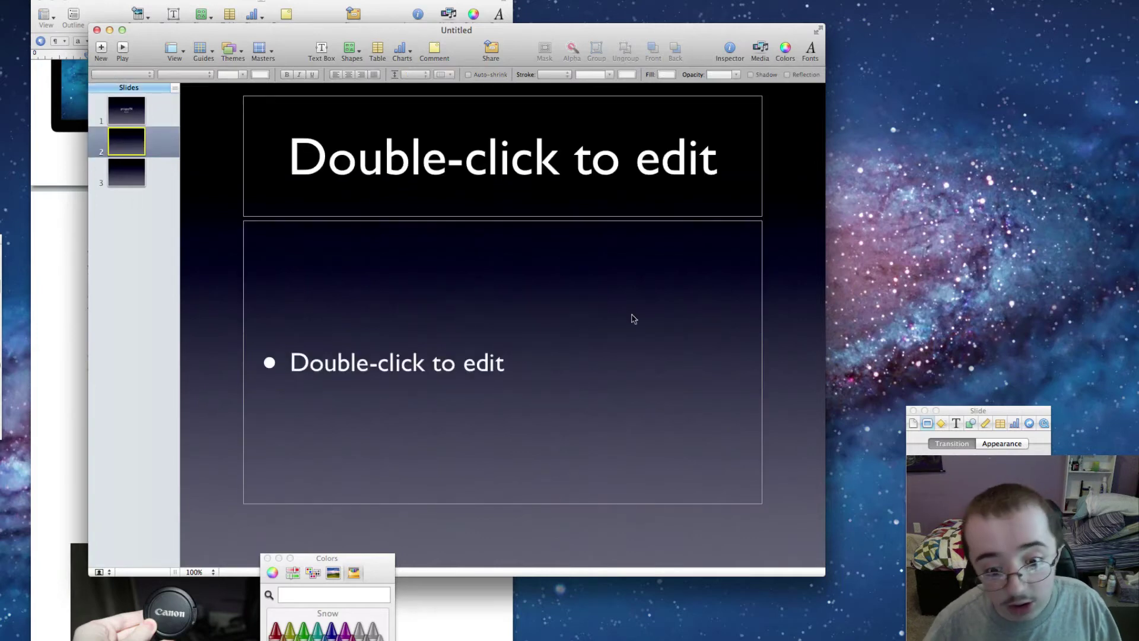
double_click(564, 161)
type("Hello")
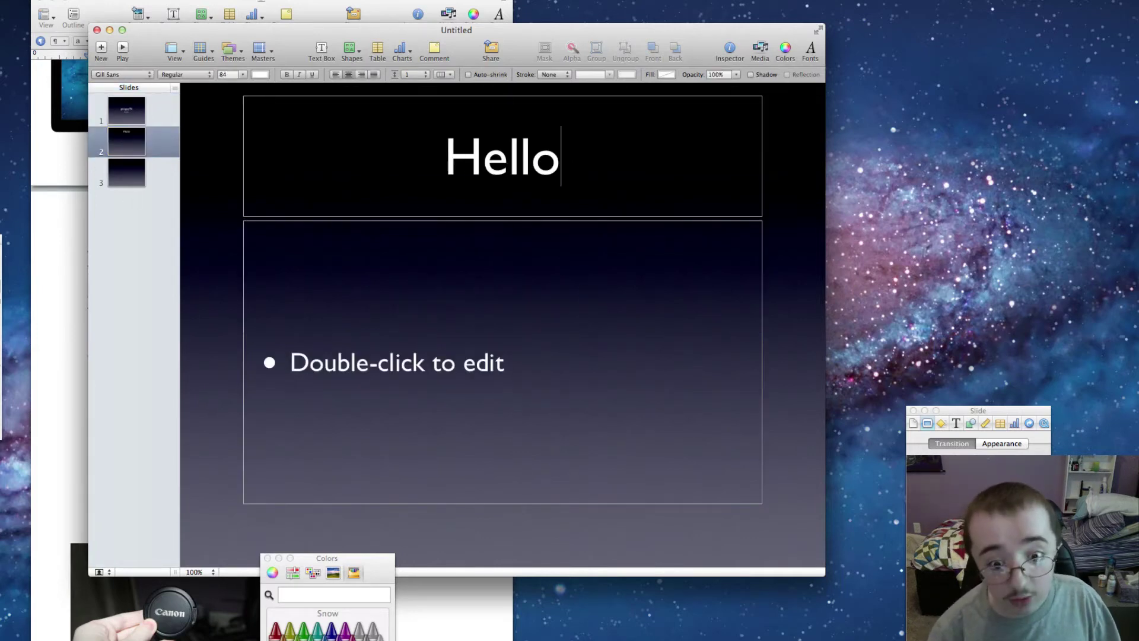
double_click(578, 401)
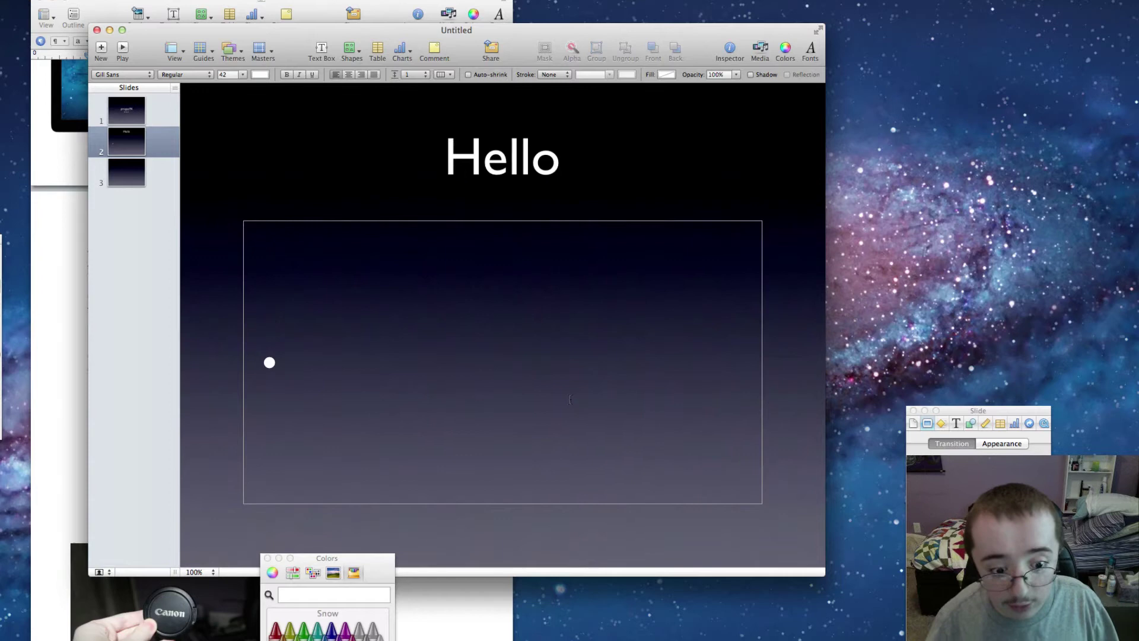
type("a")
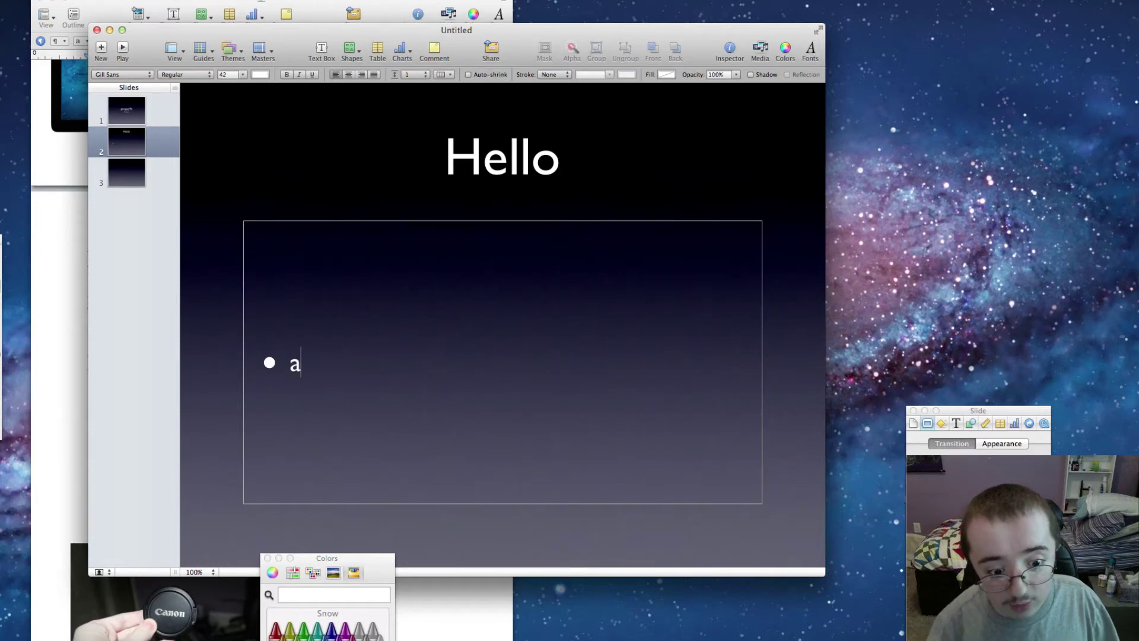
left_click(459, 507)
Step: Quit Keynote again and reopen it through Spotlight, bringing the resumed two-slide edits and palettes to the front
key("super+h")
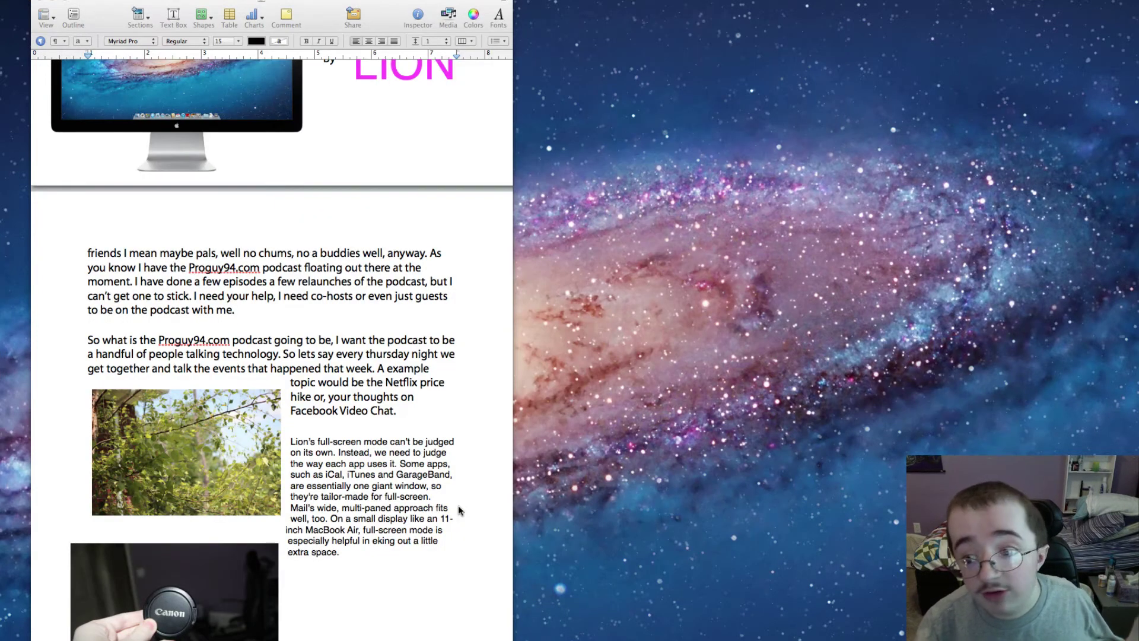
key("super+space")
type("key")
key("Return")
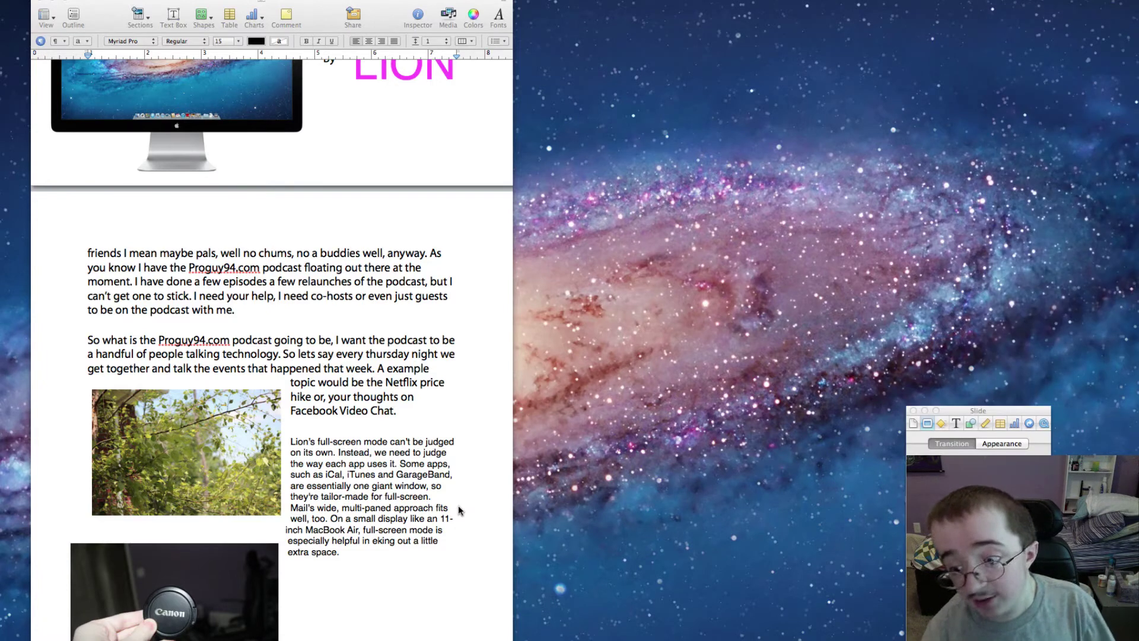
key("super+Tab")
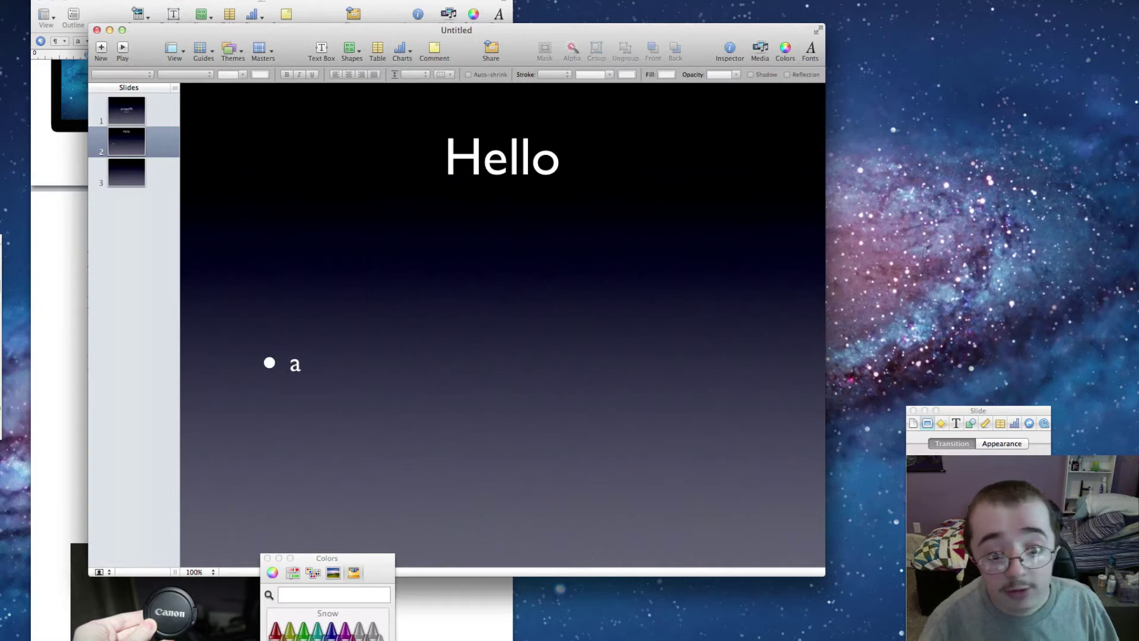
Step: Save the presentation to the Desktop as "Test Key"
key("super+s")
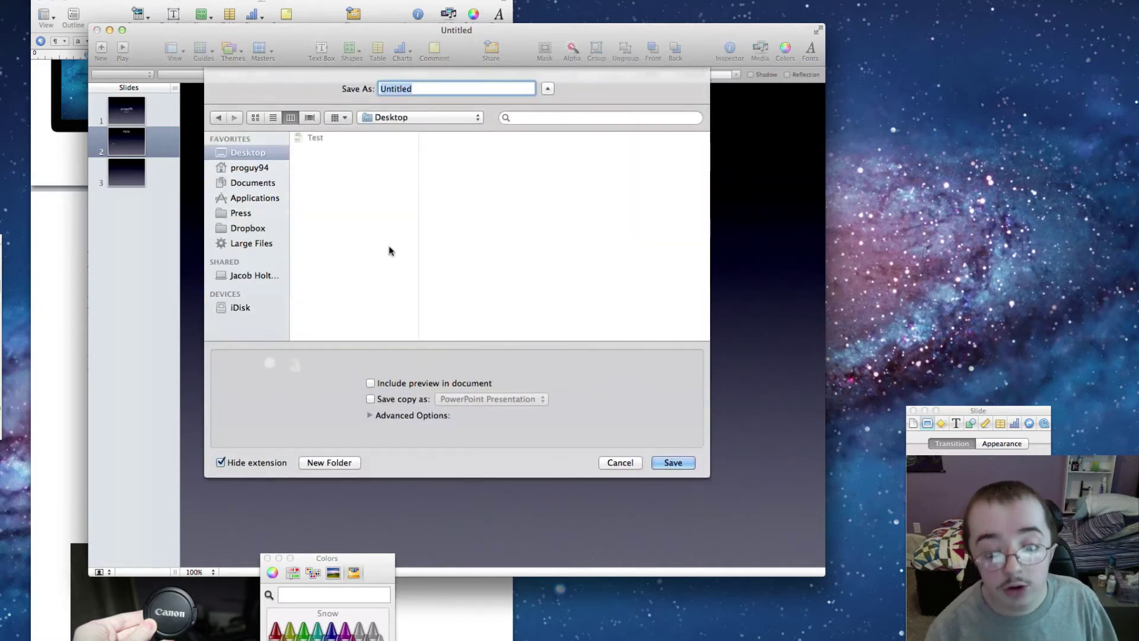
type("Tes")
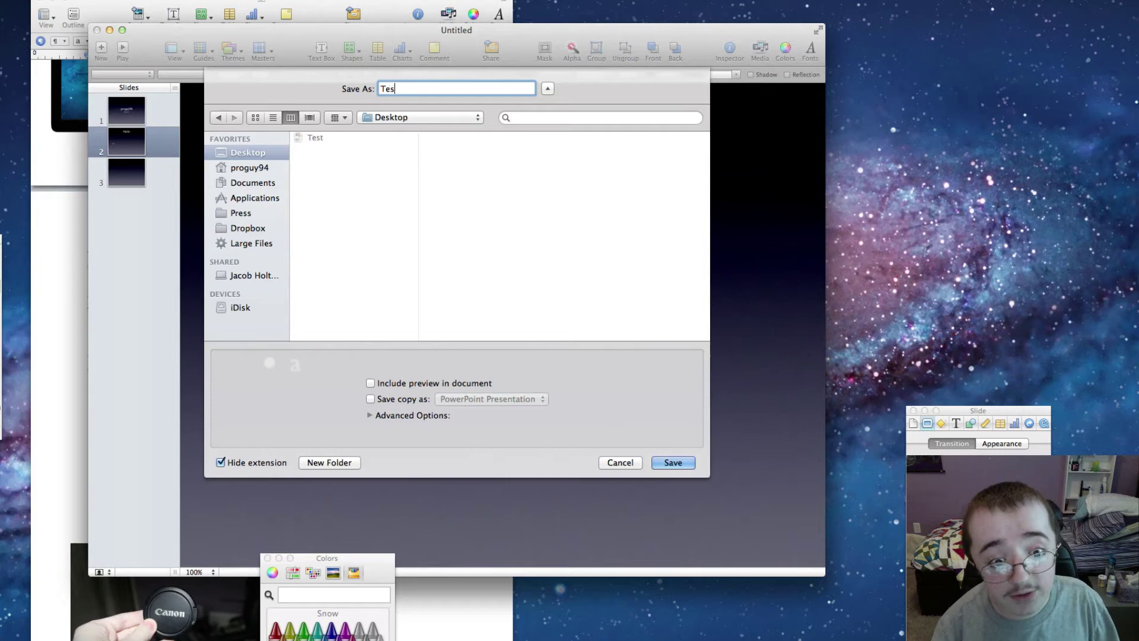
type("t K")
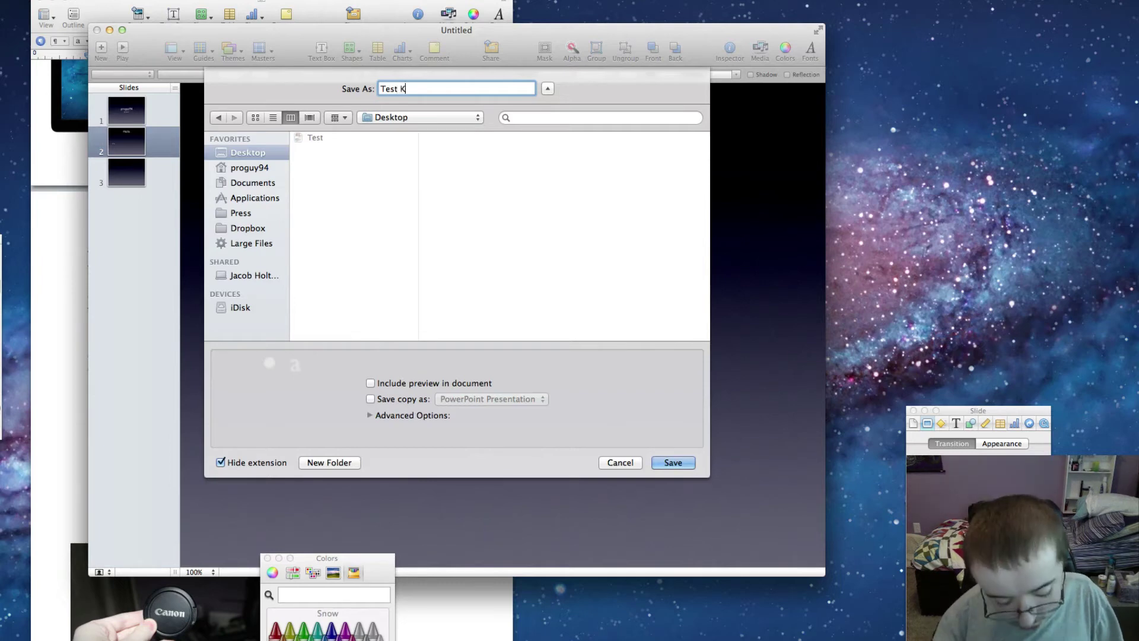
type("ey")
key("Return")
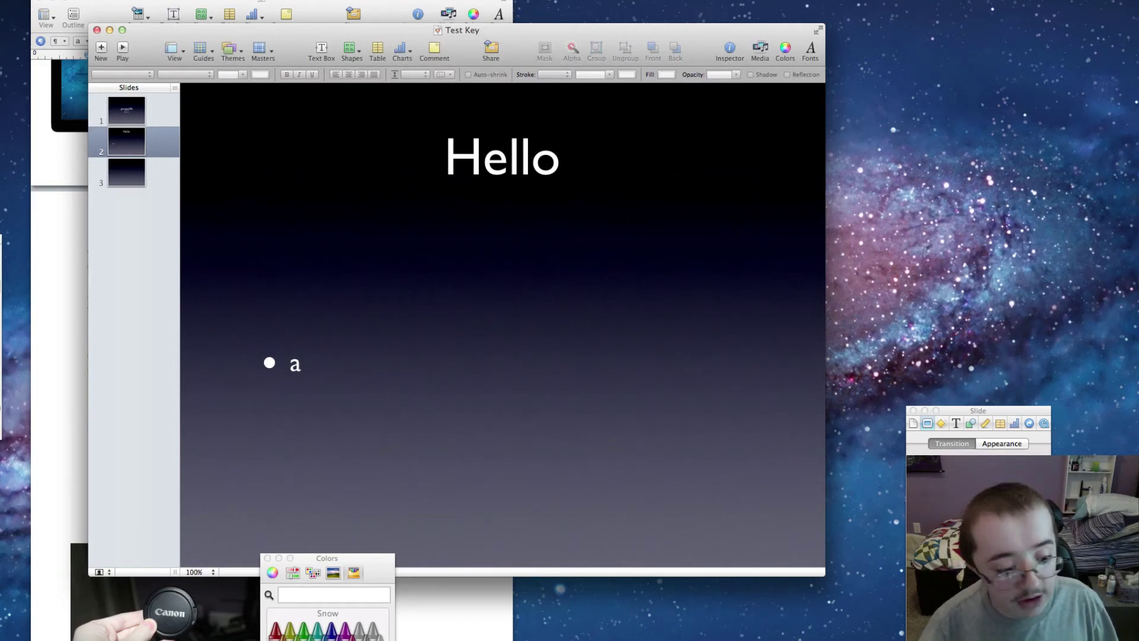
Step: Copy the Canon lens cap photo from the Test document in Pages and return to the Test Key presentation in Keynote
left_click(145, 628)
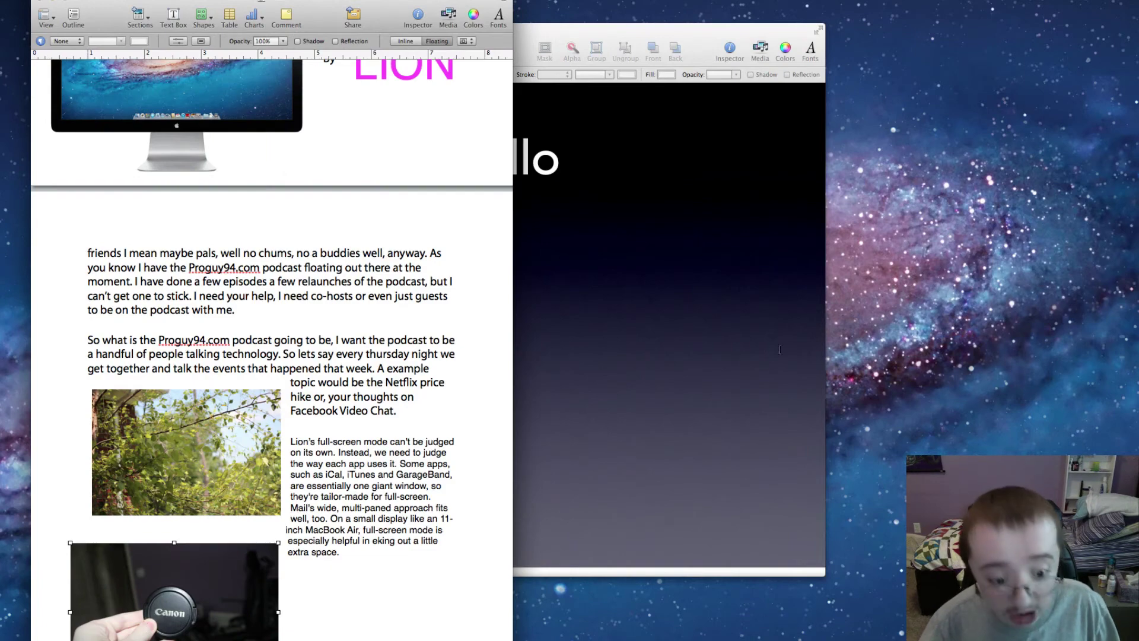
left_click(738, 344)
left_click(536, 377)
left_click(126, 191)
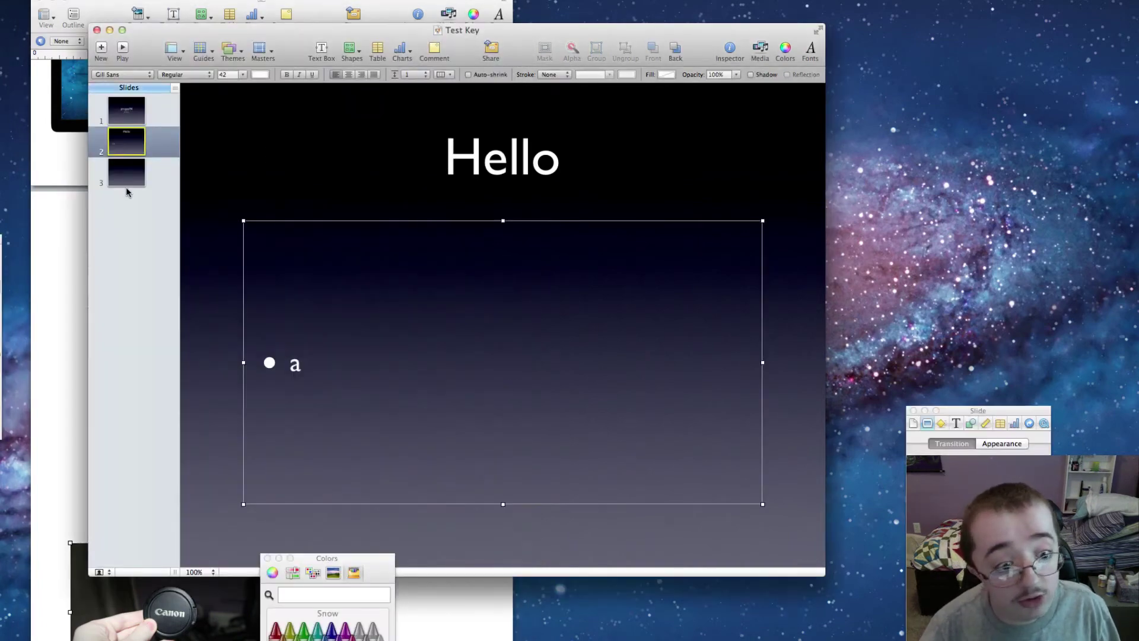
Step: Apply the Blank master to slide 3 and paste the copied lens cap photo onto it
left_click(135, 177)
left_click(258, 52)
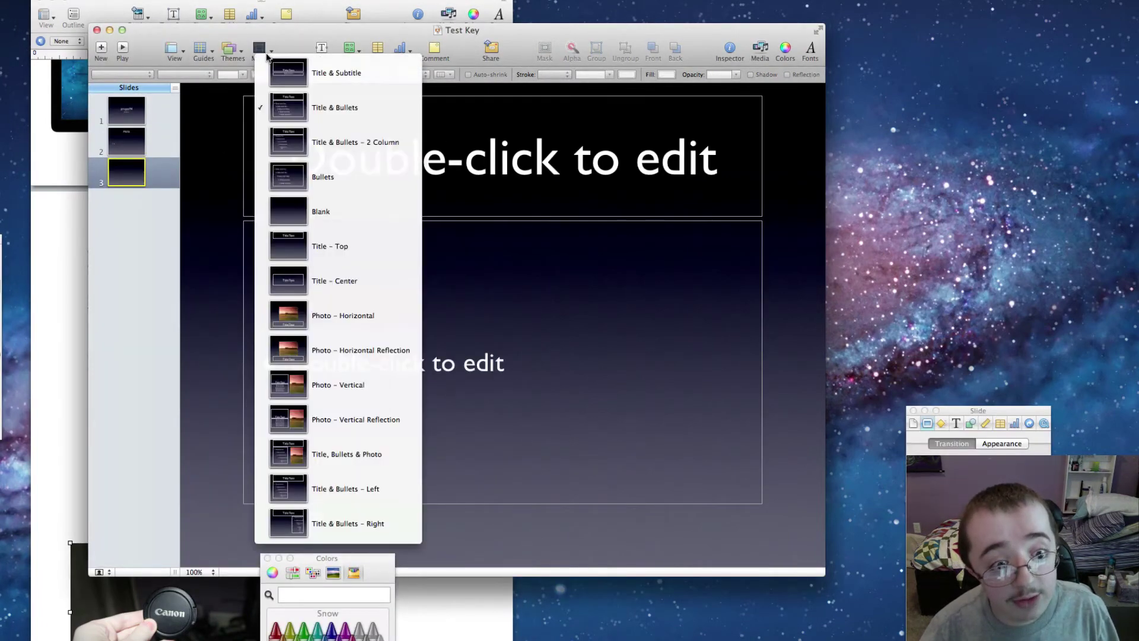
left_click(315, 212)
key("cmd+v")
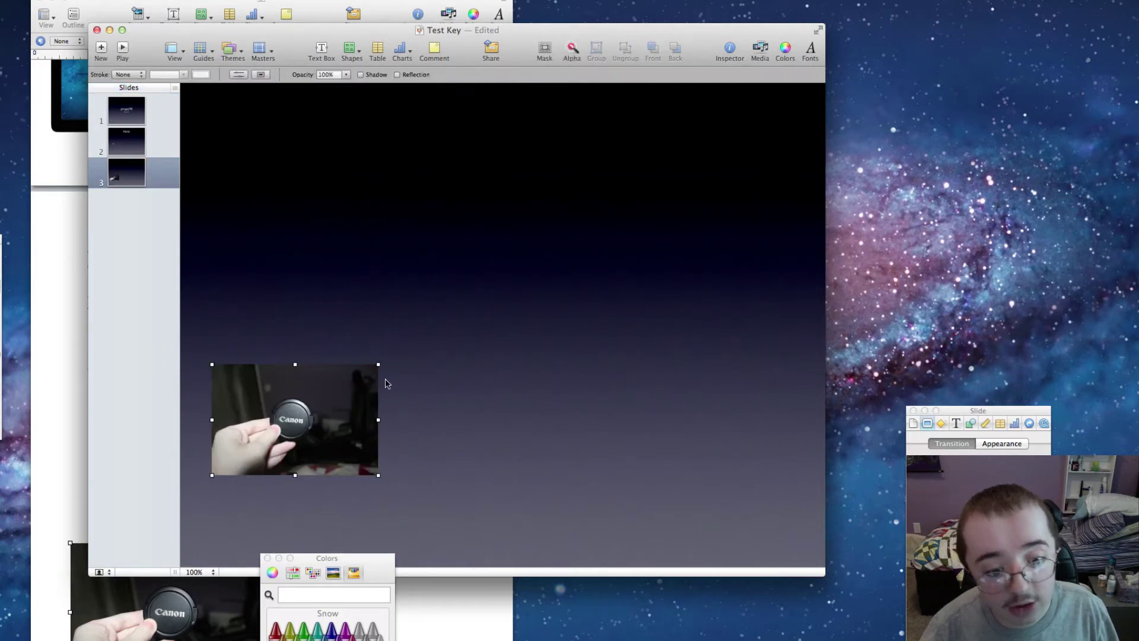
Step: Enlarge the lens cap photo and centre it on slide 3, and save the presentation
scroll(372, 389, "down", 1)
scroll(372, 384, "up", 3)
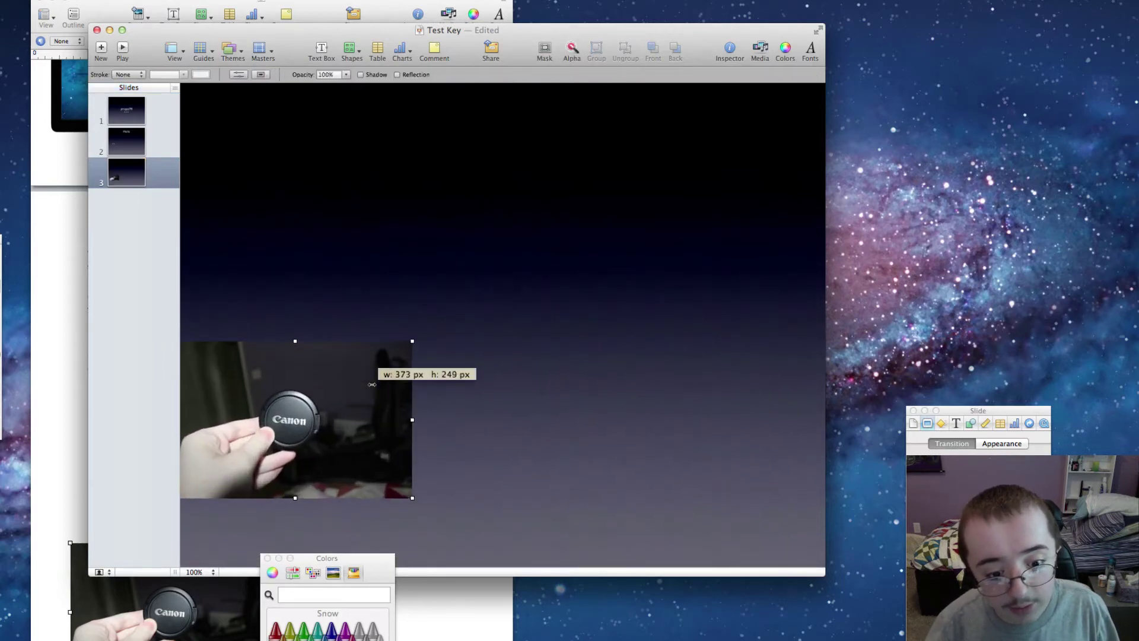
scroll(372, 384, "up", 4)
scroll(372, 384, "up", 3)
left_click_drag(372, 385, 576, 287)
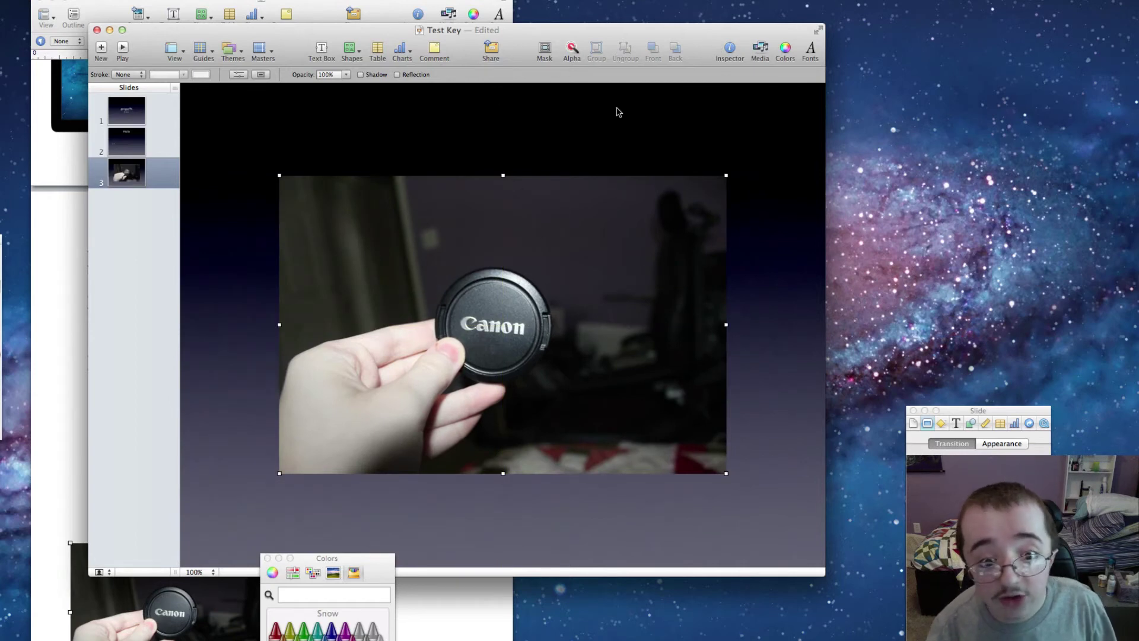
key("super+s")
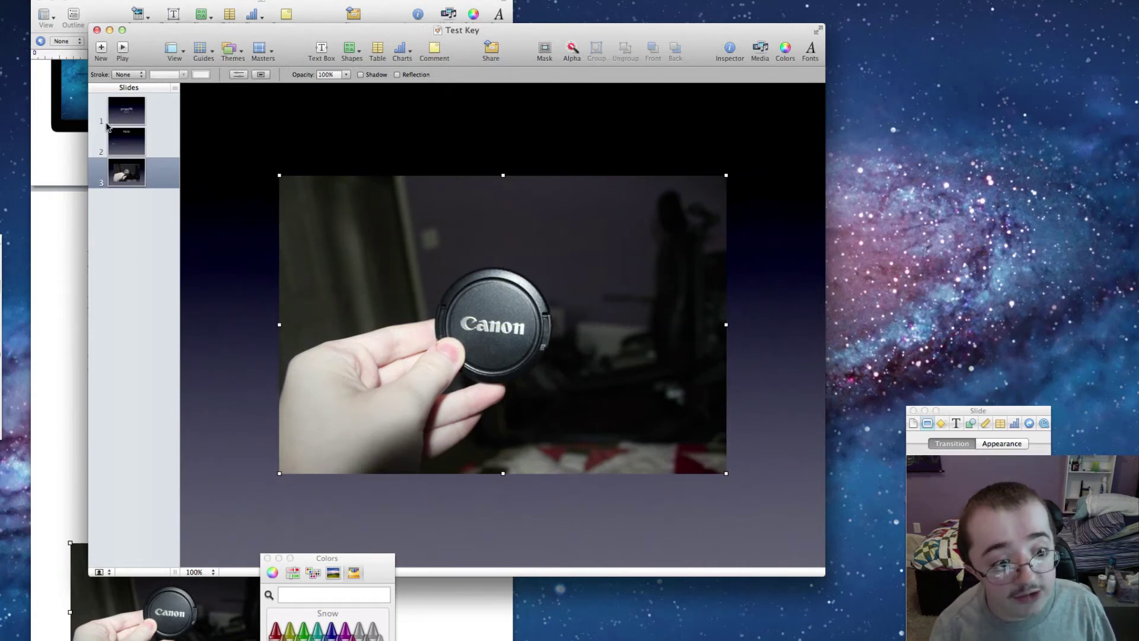
Step: Copy the monitor picture from the Pages document and paste it on slide 1, placing it just beside the title
left_click(121, 106)
left_click(69, 127)
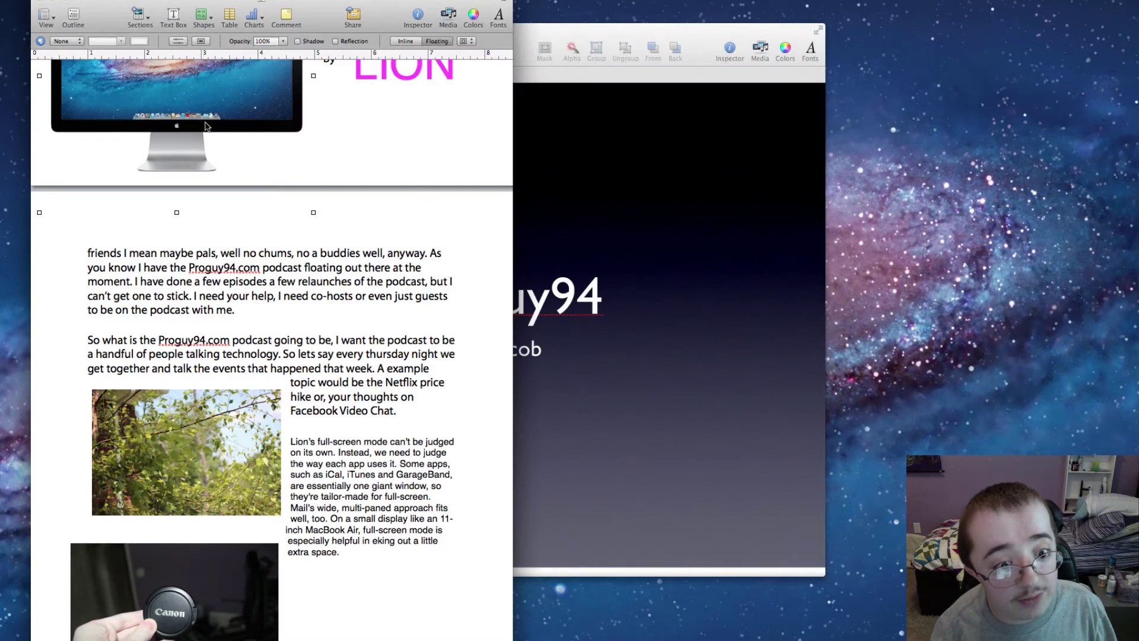
left_click(595, 223)
key("super+v")
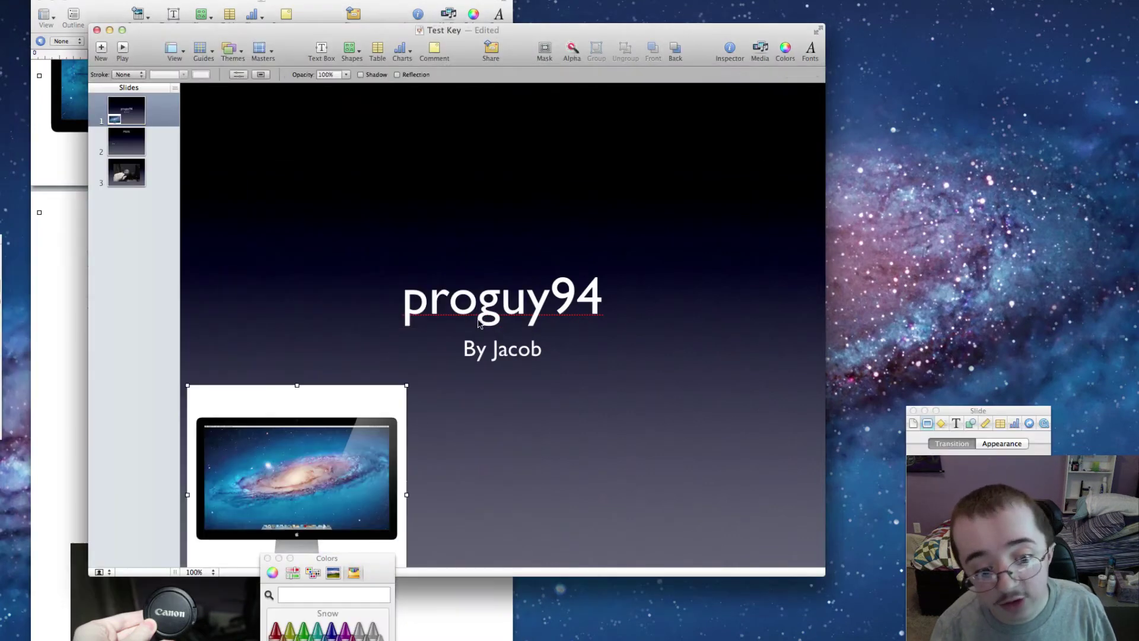
left_click_drag(358, 418, 367, 217)
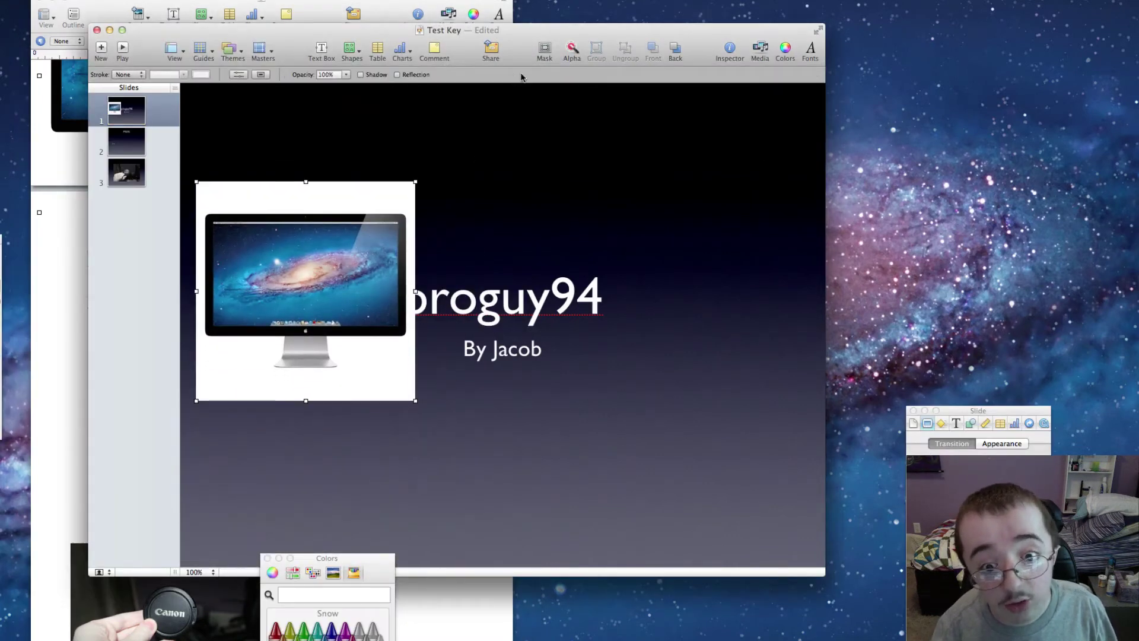
Step: Make the monitor picture's white background transparent with Alpha and move the picture to the slide's lower-left edge
left_click(572, 48)
left_click(310, 191)
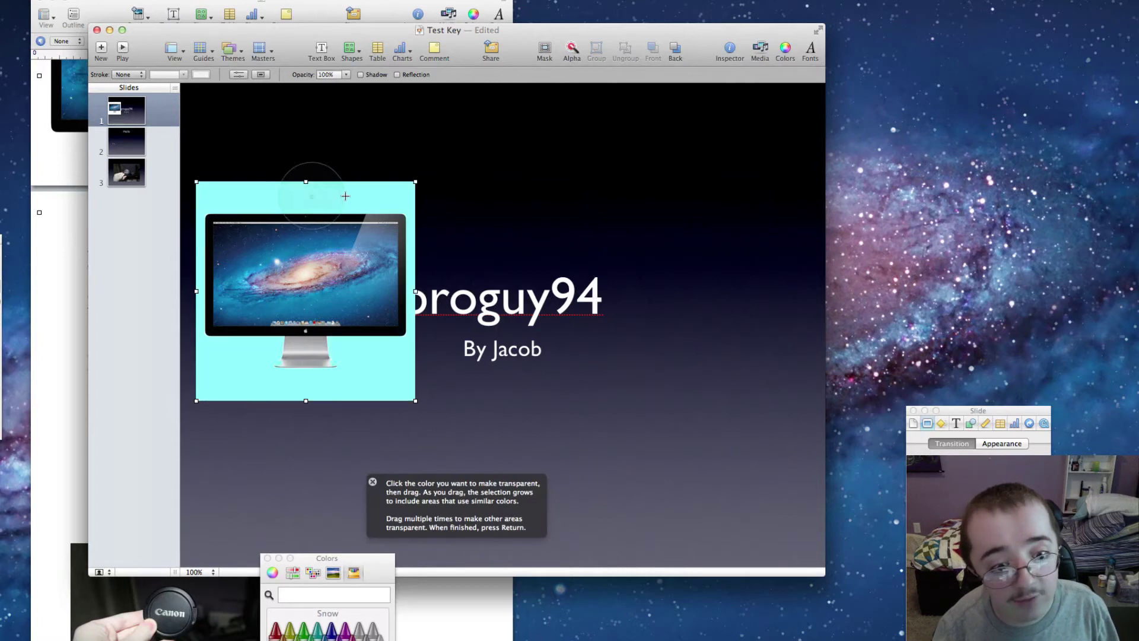
key("Return")
left_click_drag(306, 358, 297, 399)
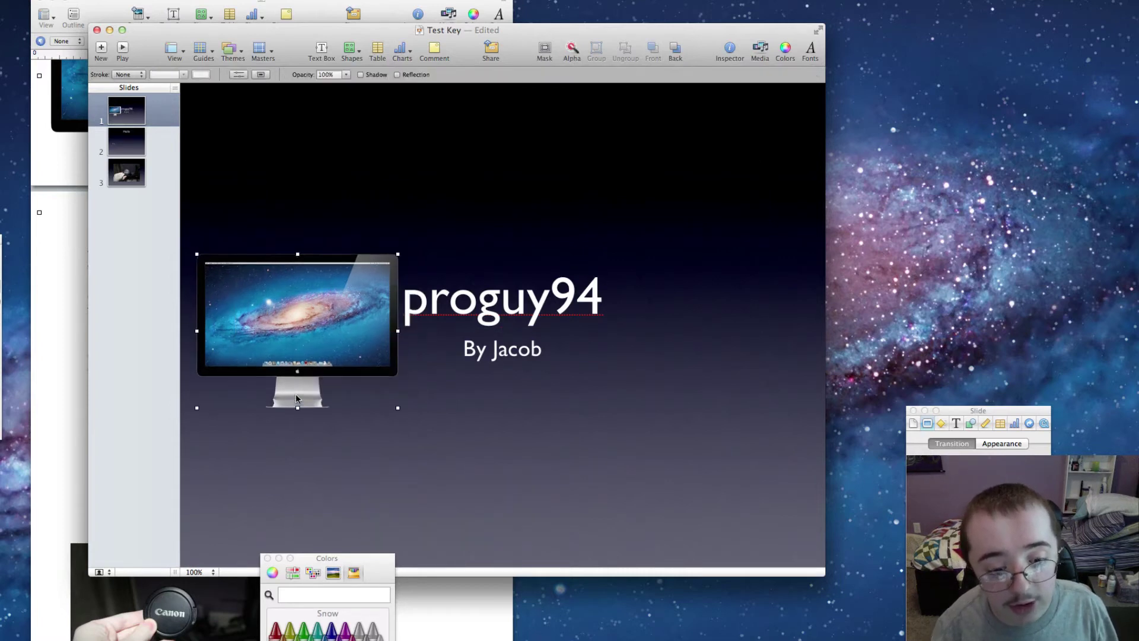
left_click_drag(361, 341, 335, 401)
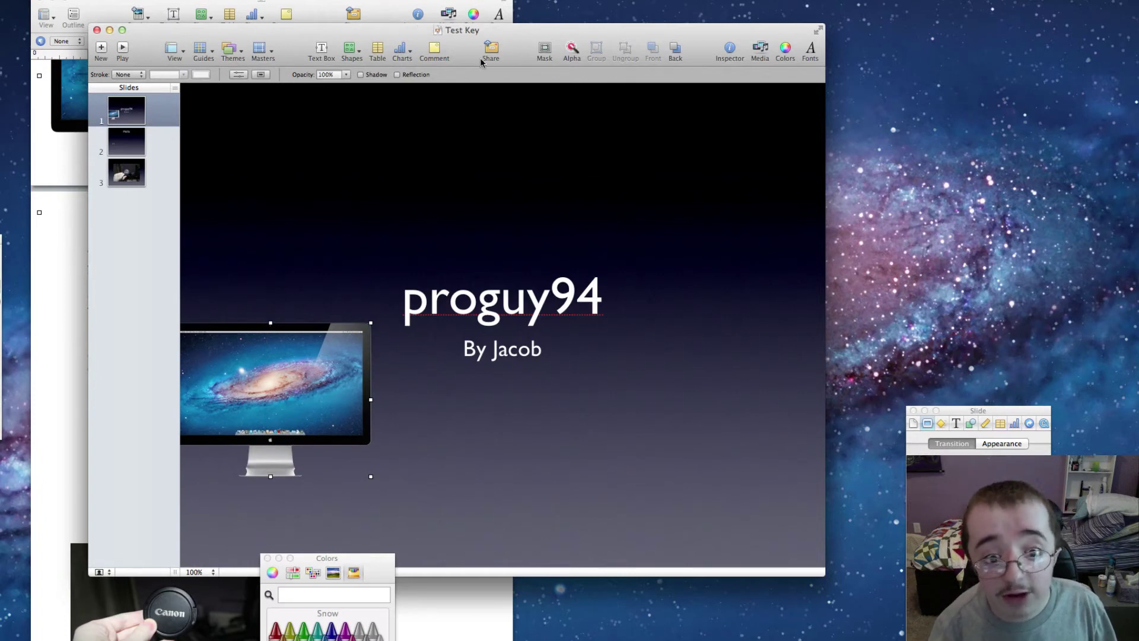
Step: Shift the presentation window slightly and open the browser of all saved versions of Test Key
left_click_drag(497, 36, 468, 34)
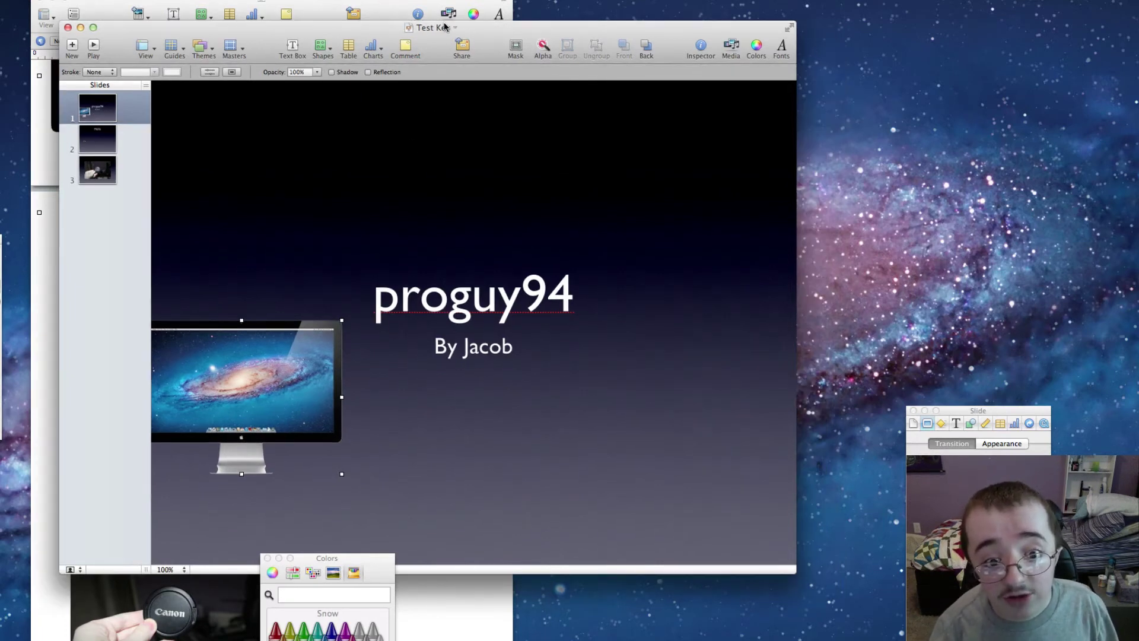
left_click(453, 28)
left_click(458, 77)
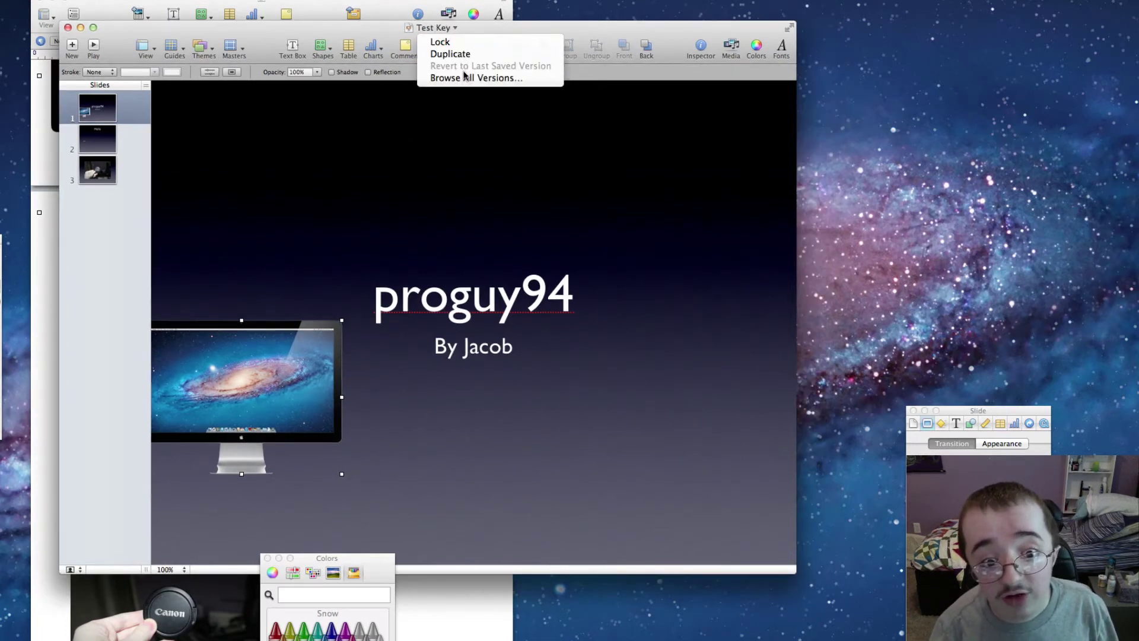
left_click(453, 28)
left_click(458, 78)
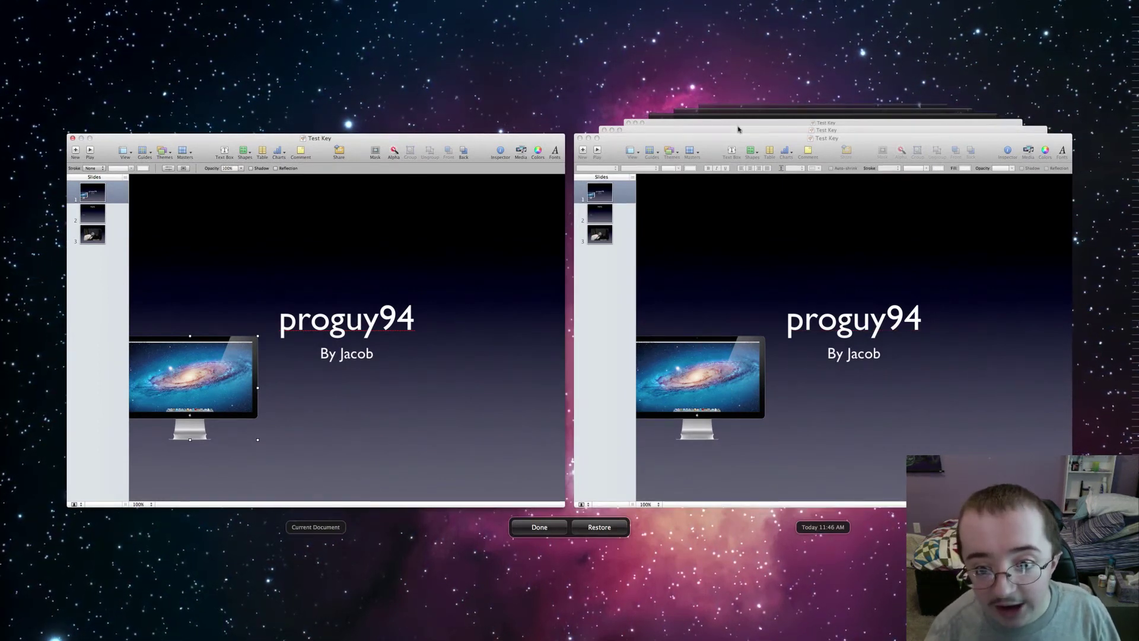
Step: Go back through the older versions to the one showing the "Hello" slide with an empty third slide, and restore it
left_click(623, 125)
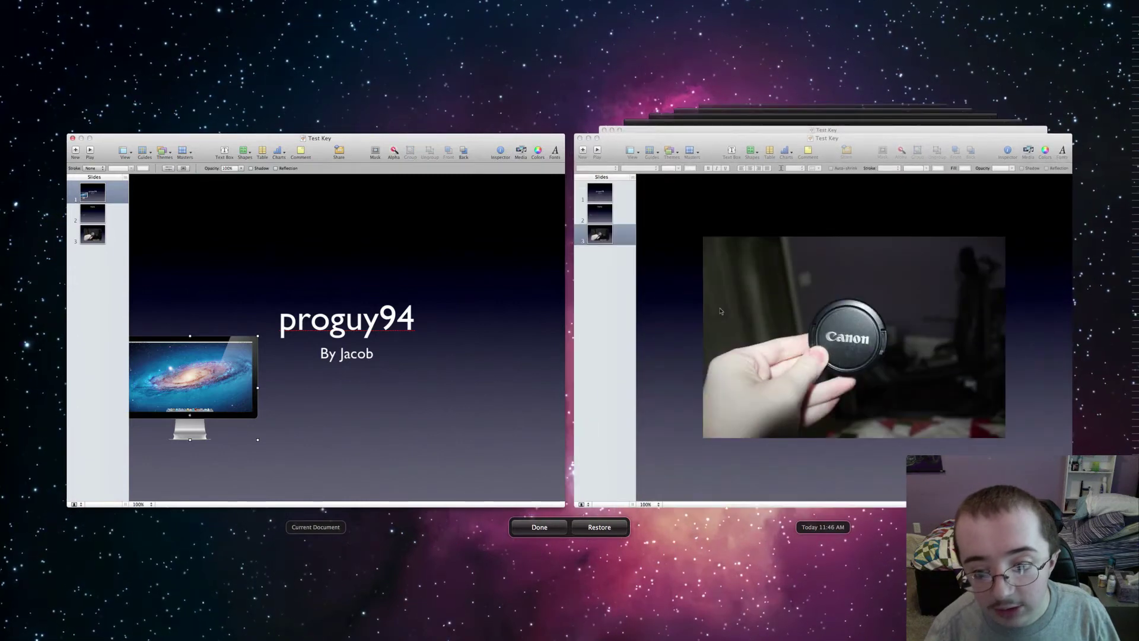
left_click(820, 130)
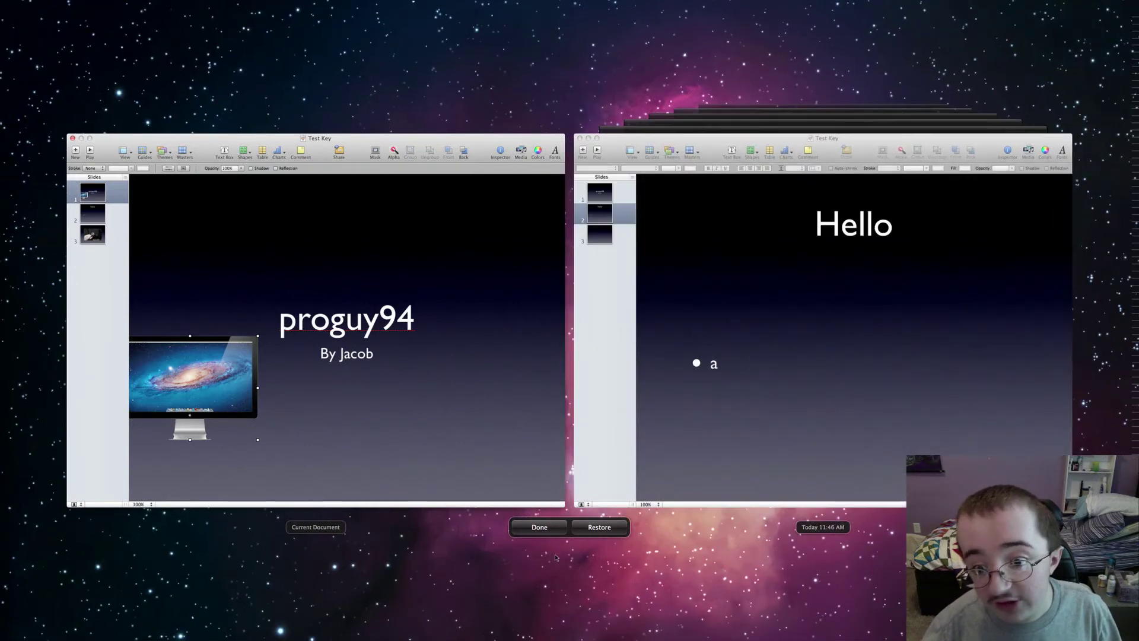
left_click(614, 527)
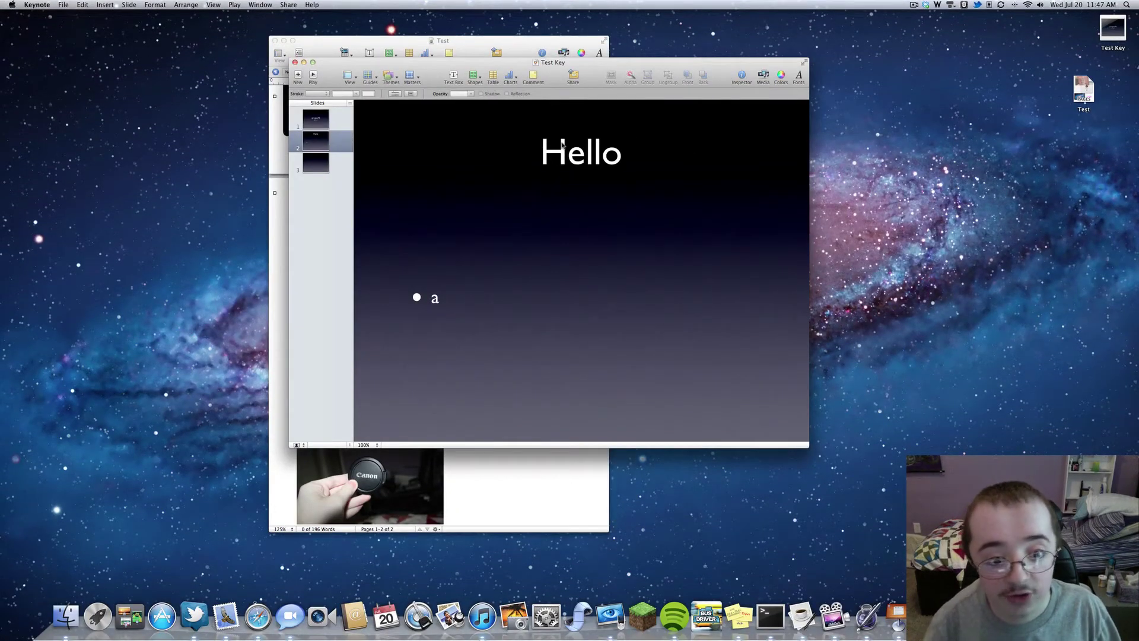
Step: Make the presentation full screen and arrange the Inspector, Media and Fonts palettes around the empty area beside the slide
left_click_drag(556, 65, 761, 90)
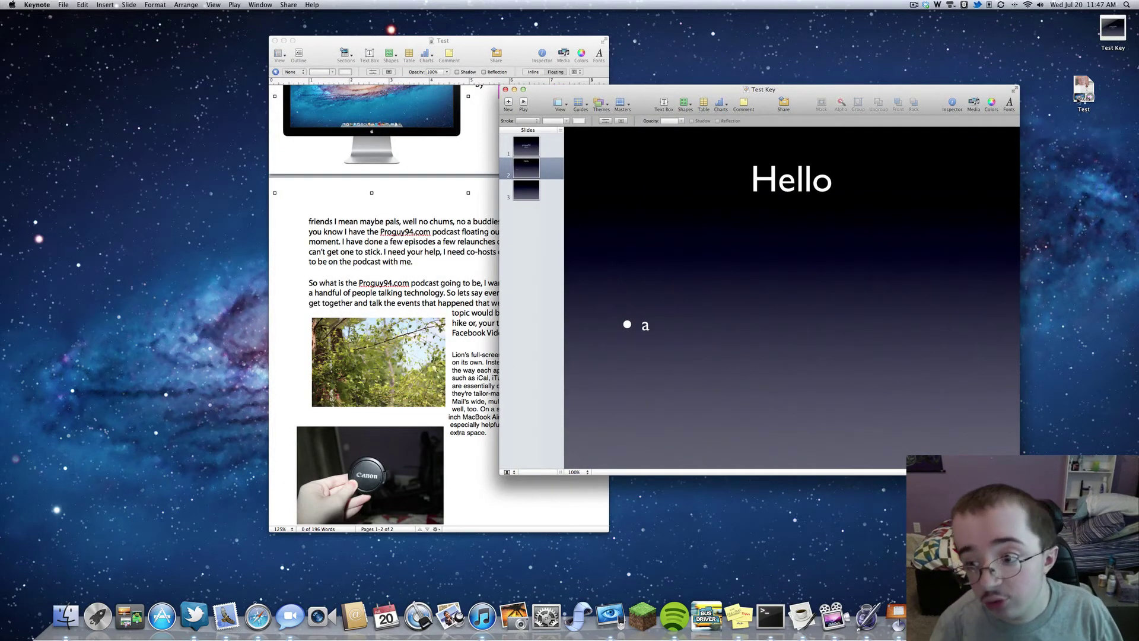
left_click(1013, 89)
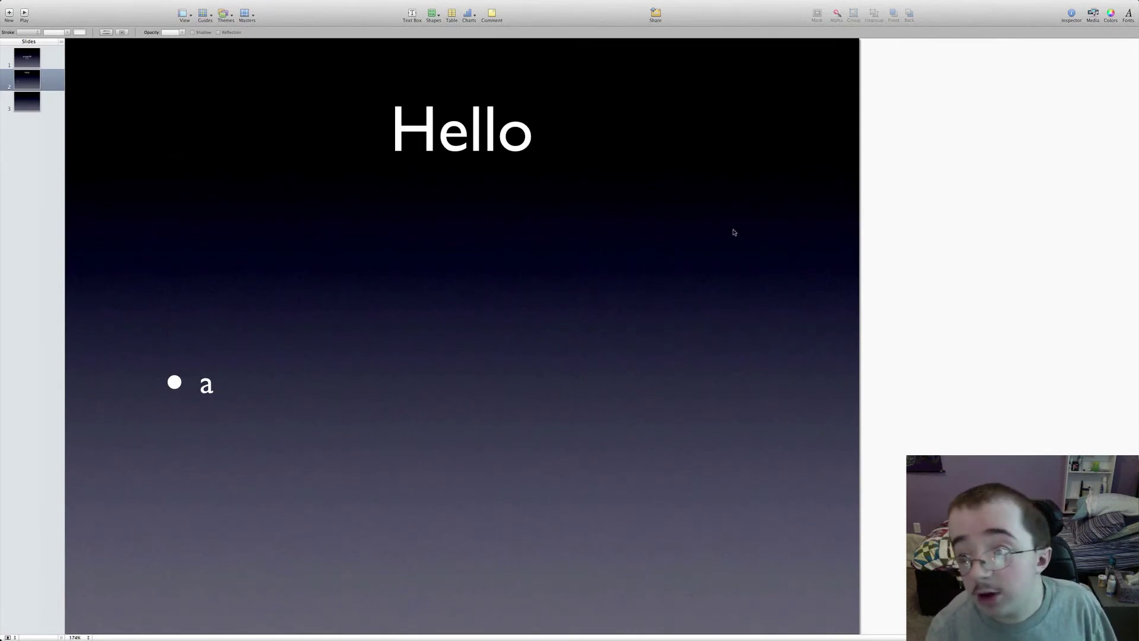
left_click(1071, 14)
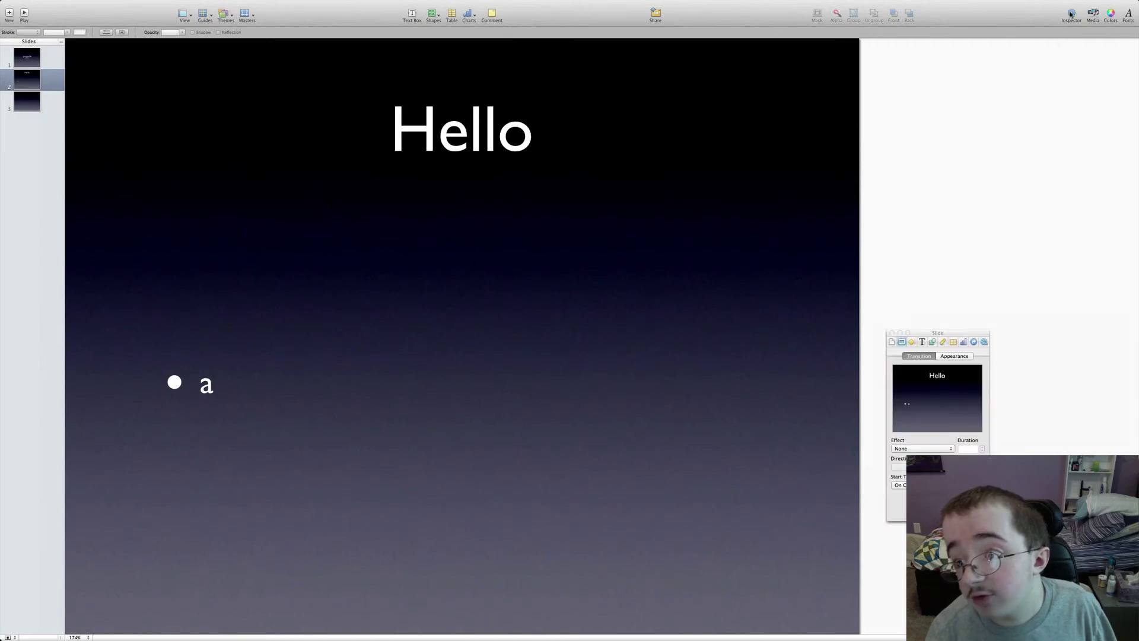
left_click_drag(940, 335, 980, 299)
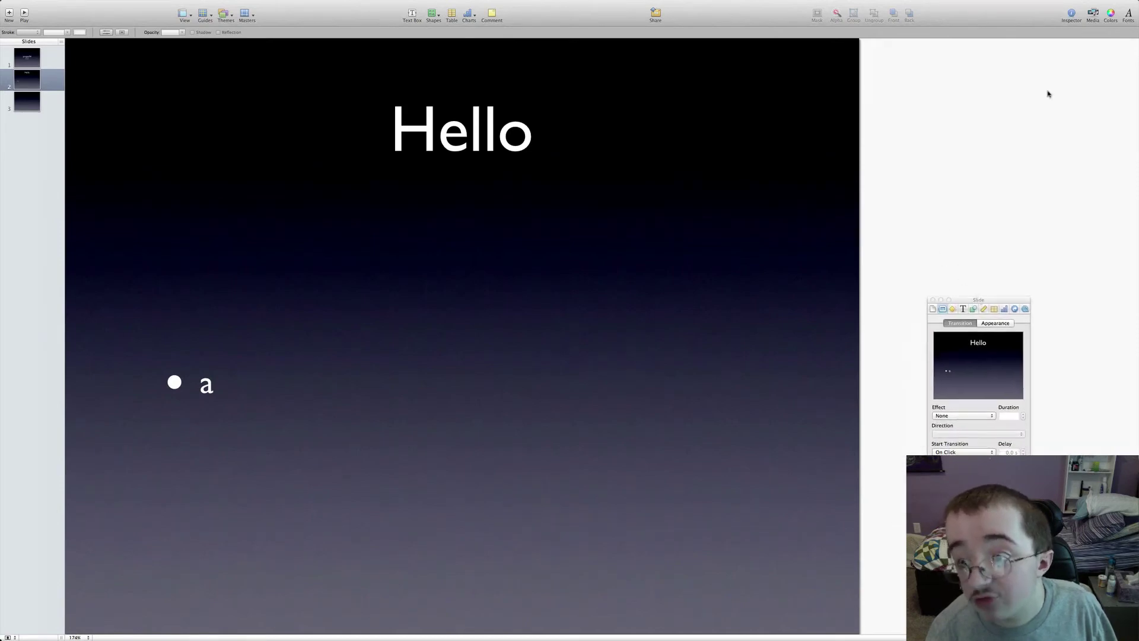
left_click(1093, 14)
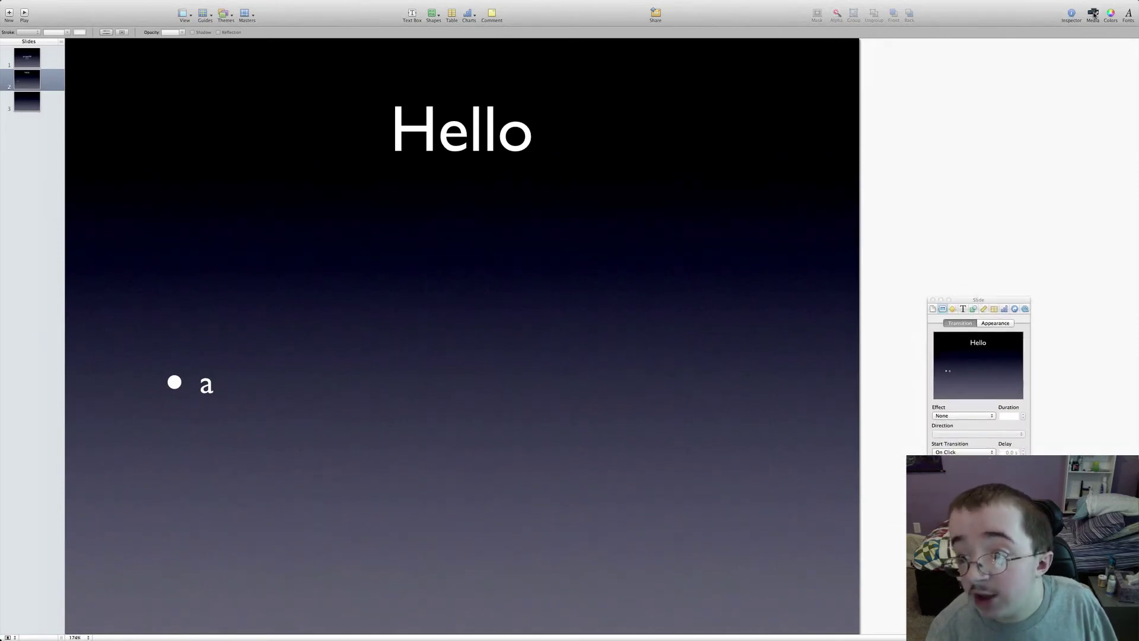
left_click(1128, 14)
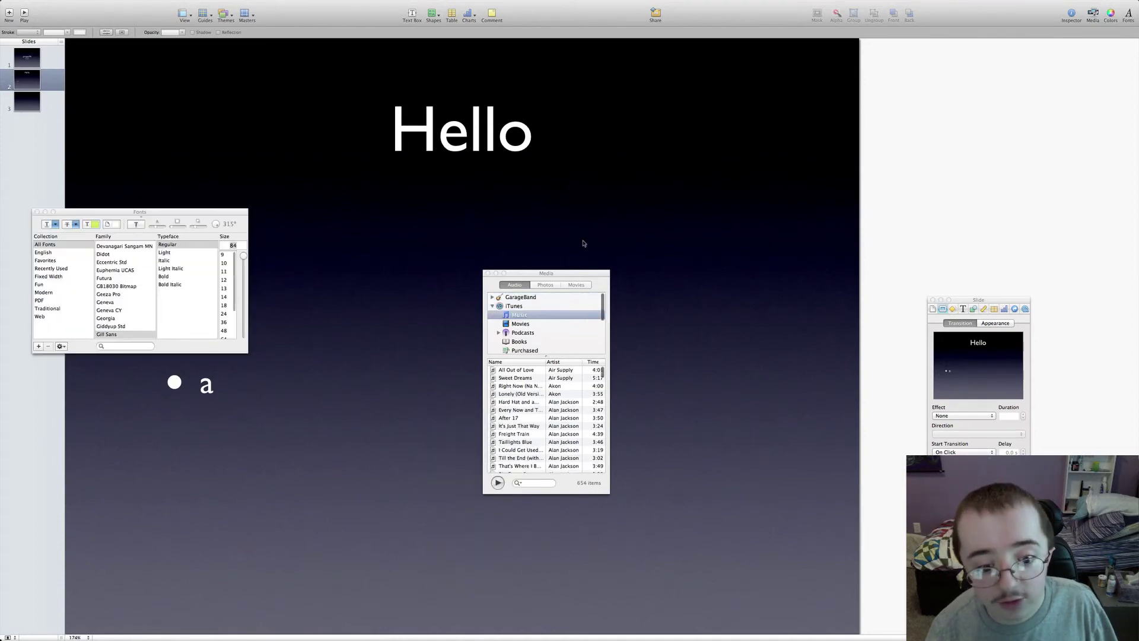
left_click_drag(552, 274, 1035, 76)
left_click_drag(193, 222, 966, 159)
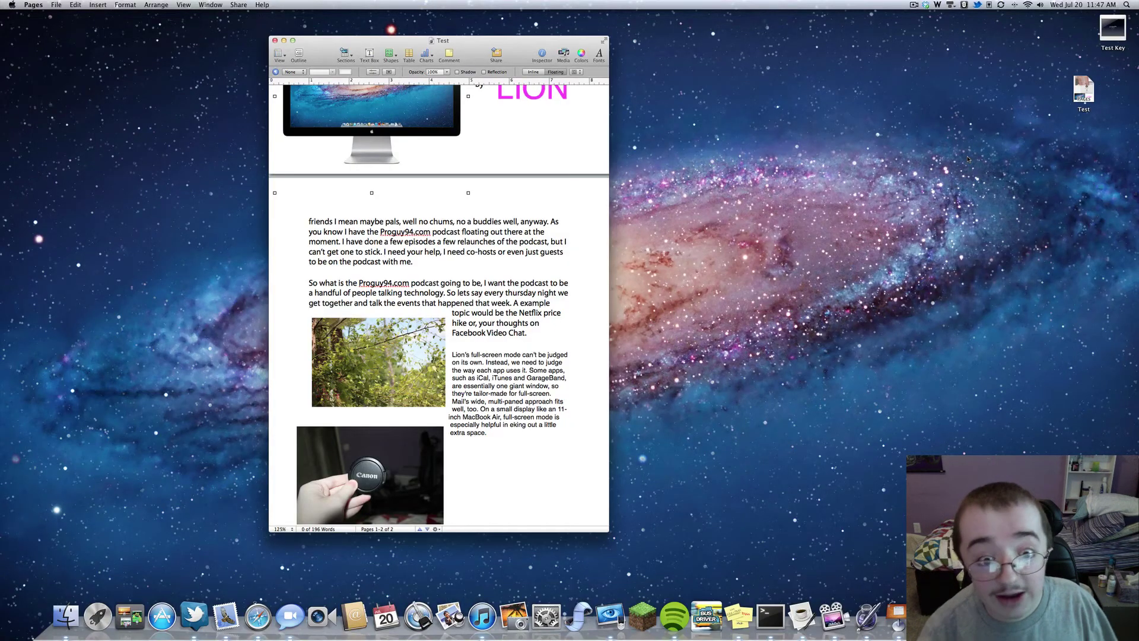
Step: Return to the full-screen Keynote space from the desktop through Mission Control, and exit full screen
key("ctrl+Up")
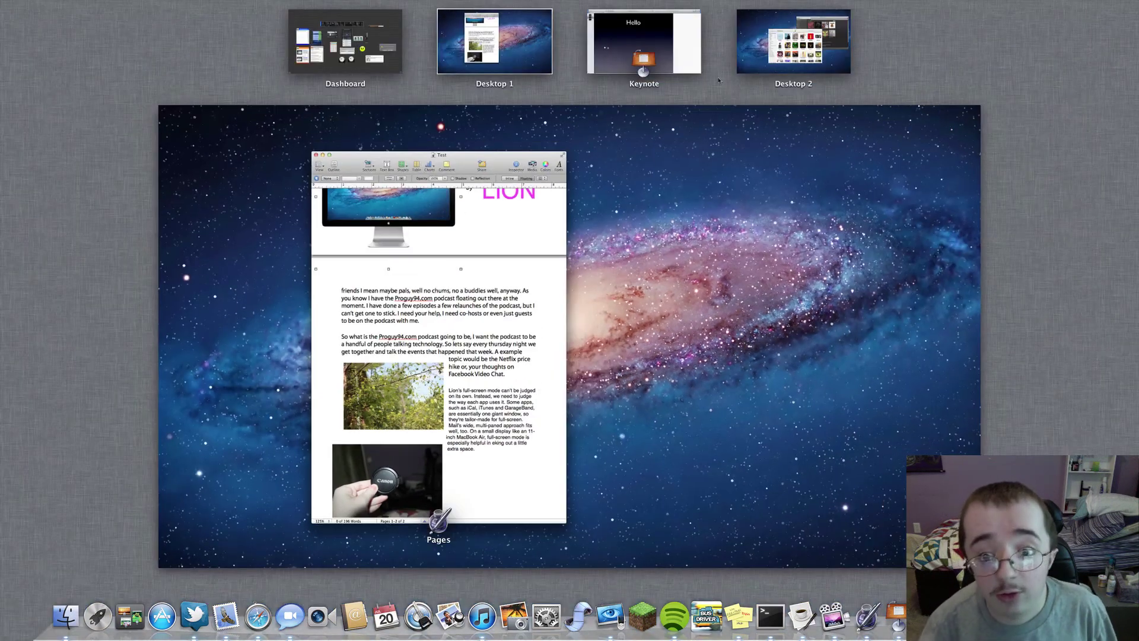
left_click(633, 47)
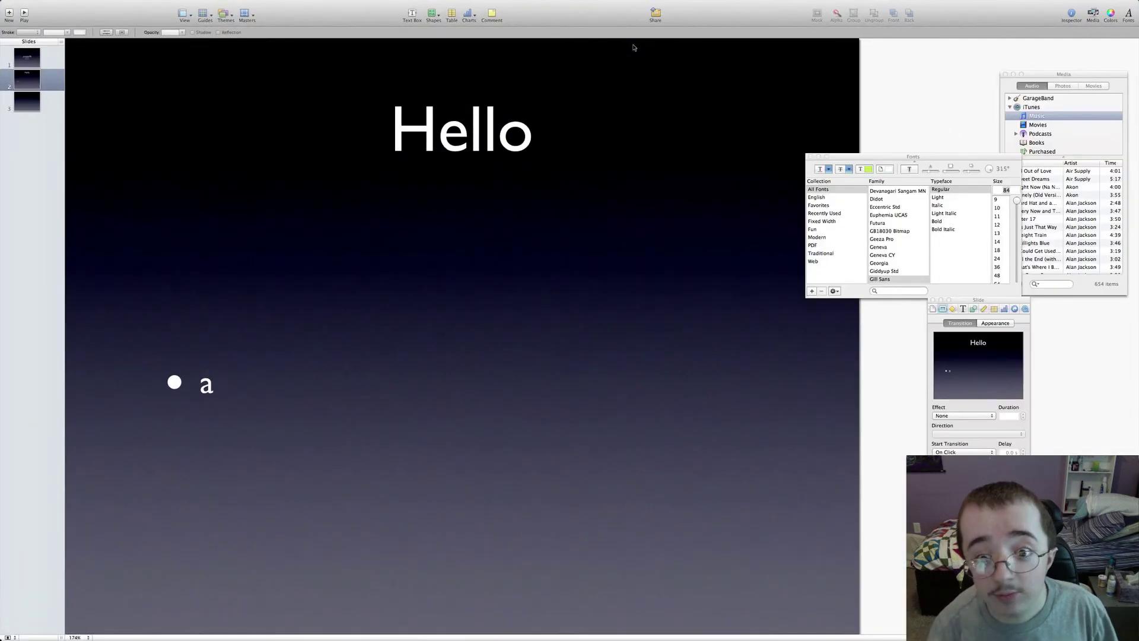
mouse_move(1129, 3)
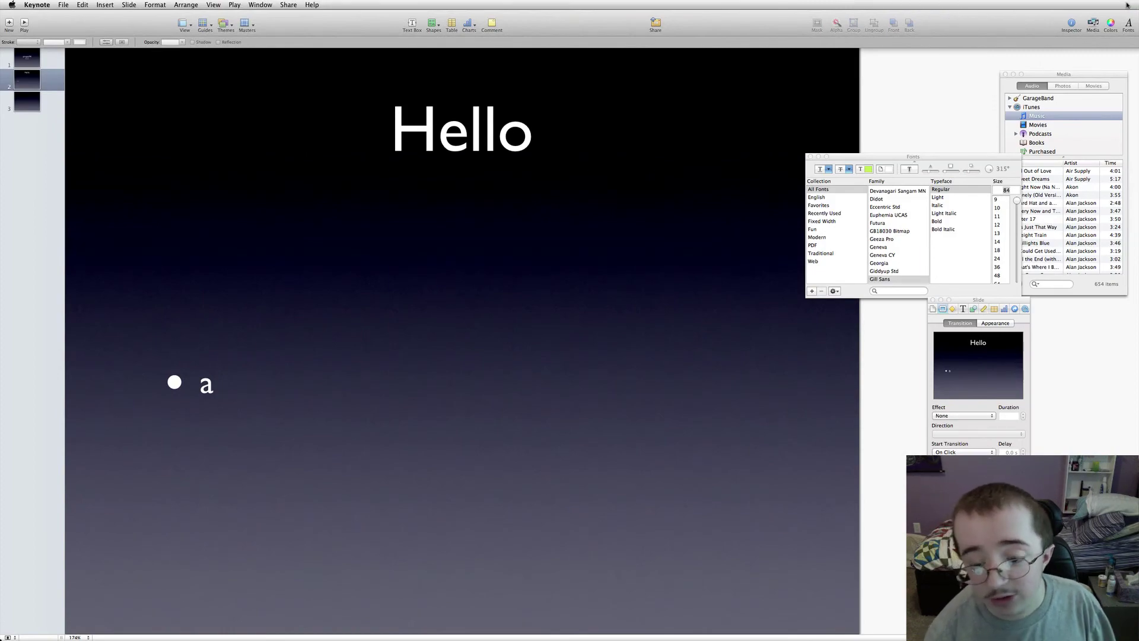
left_click(1126, 4)
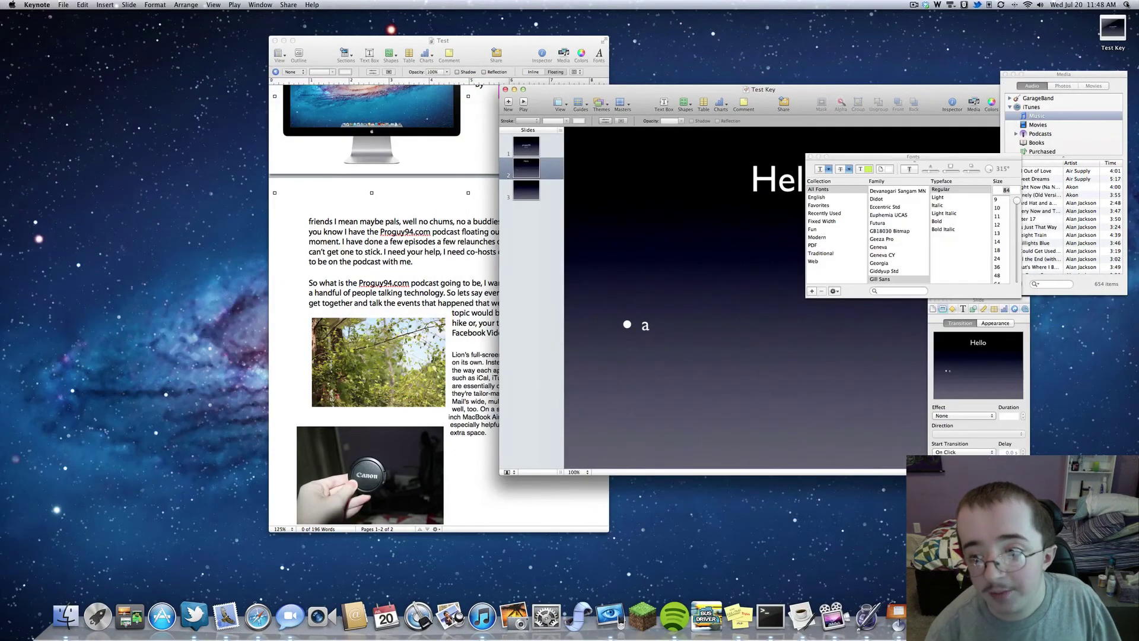
Step: Launch Numbers by searching Spotlight for "num" and create a spreadsheet from the Blank template
key("super+space")
type("ni")
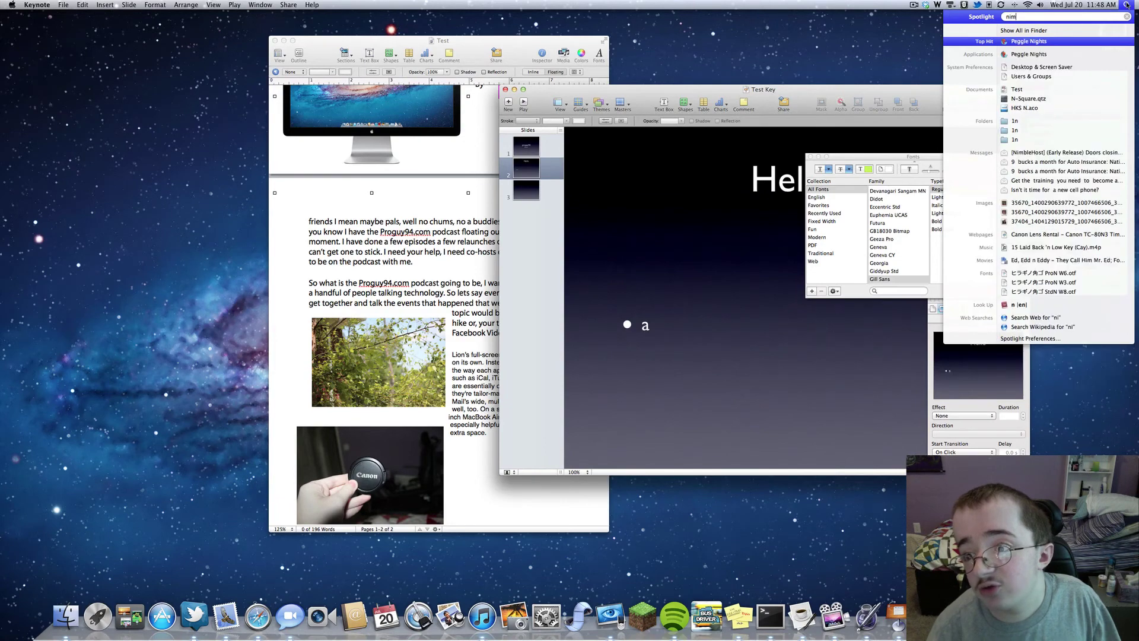
type("m")
key("BackSpace")
key("BackSpace")
type("um")
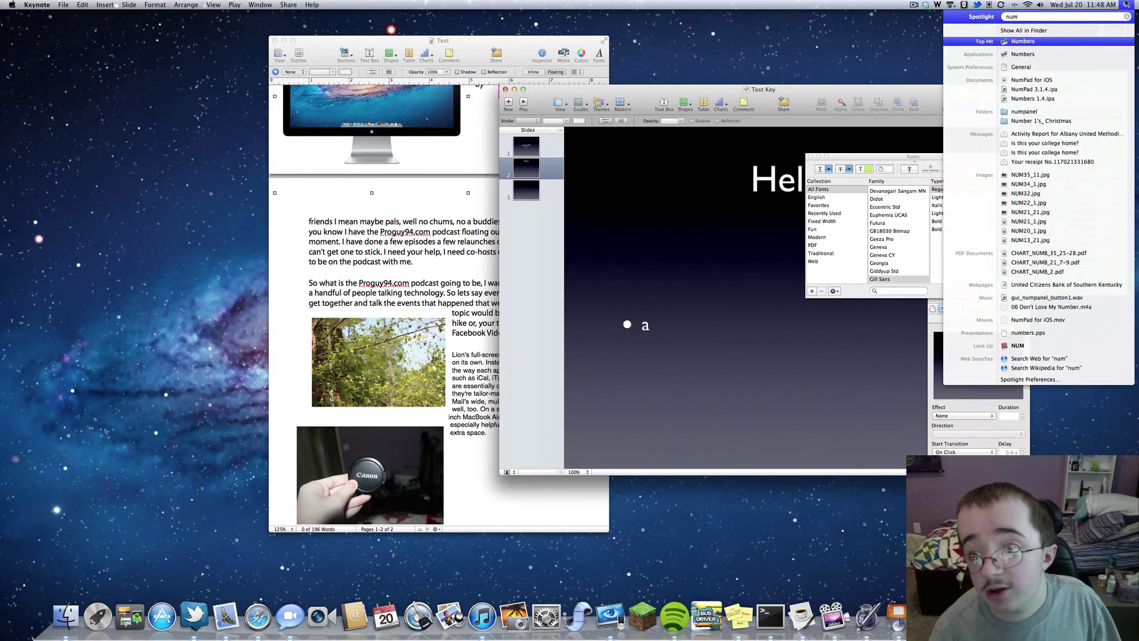
key("Return")
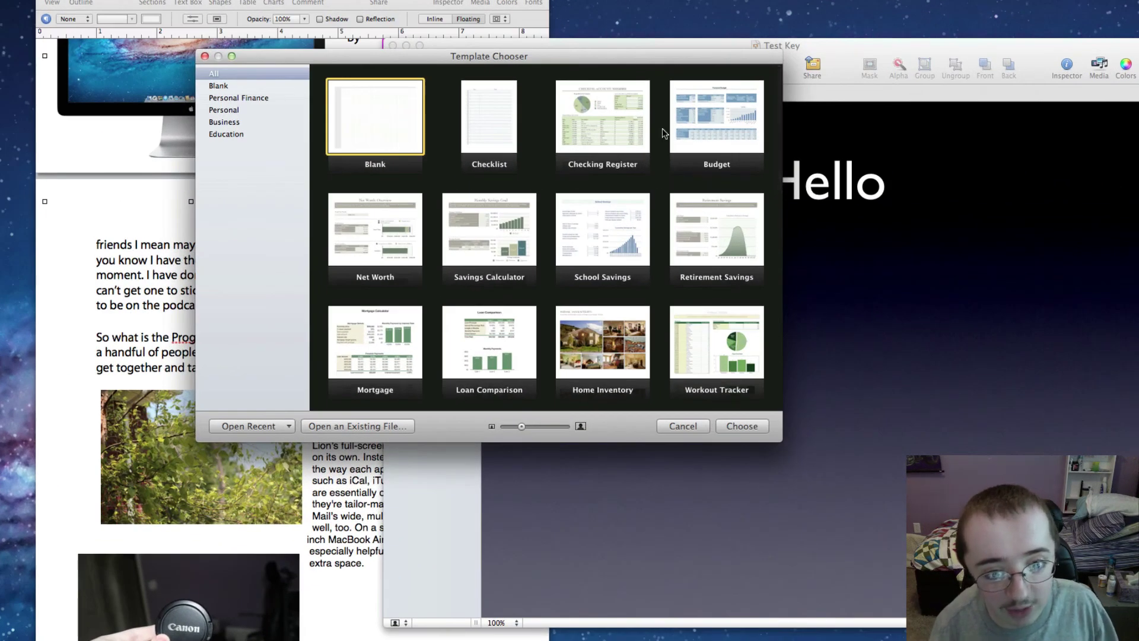
double_click(403, 115)
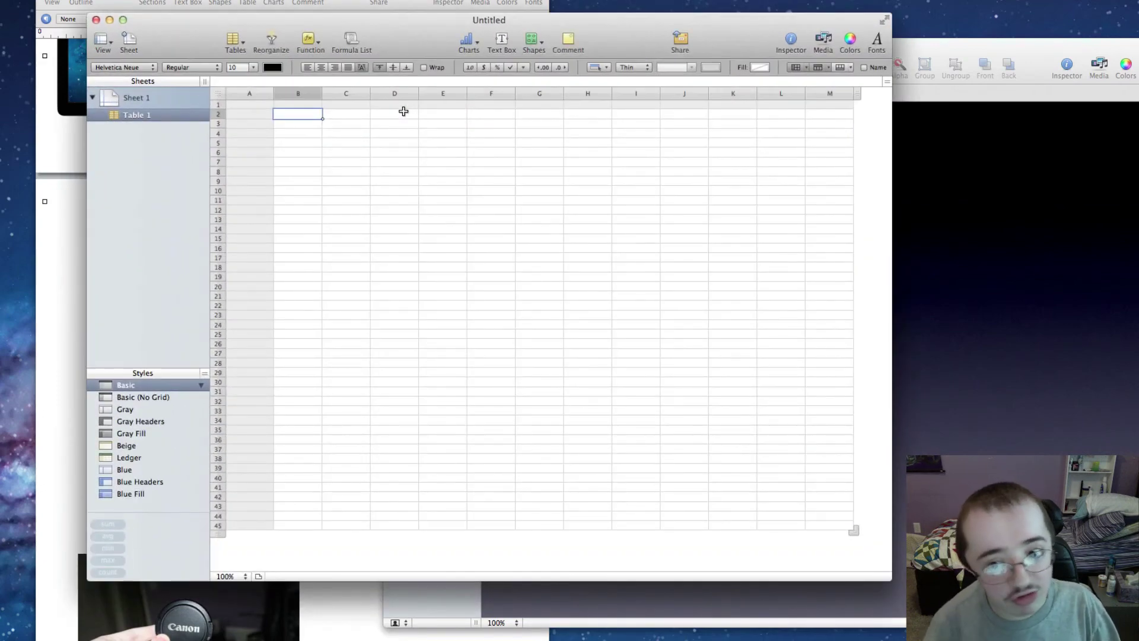
Step: Extend the spreadsheet's table in full screen to fill the page out to about column AG, and exit full screen
left_click(884, 20)
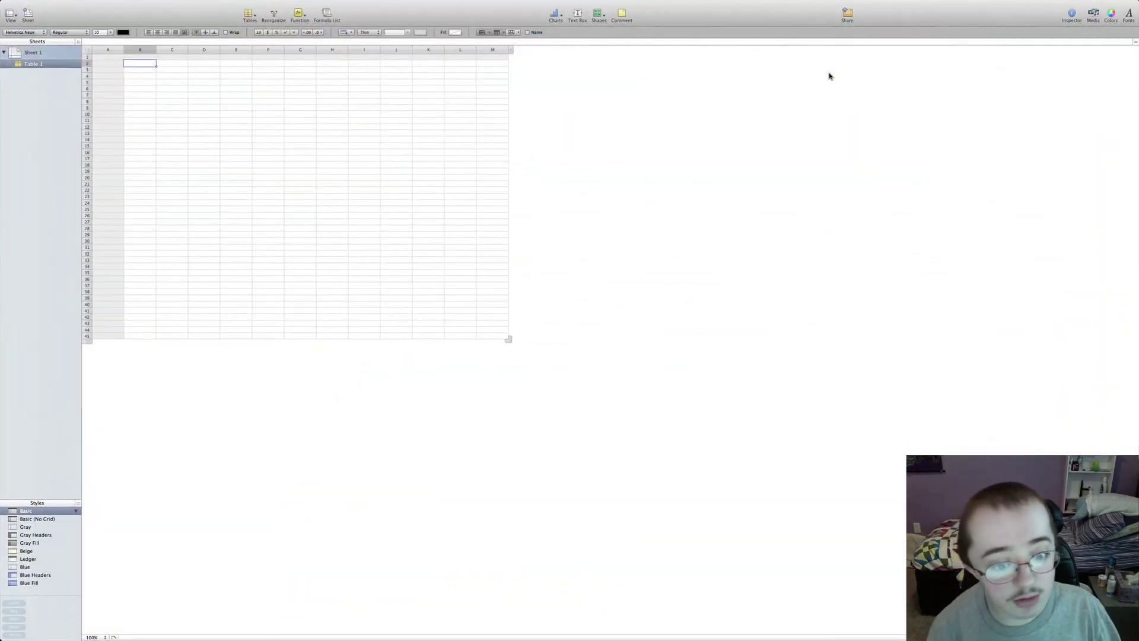
left_click_drag(507, 342, 1136, 632)
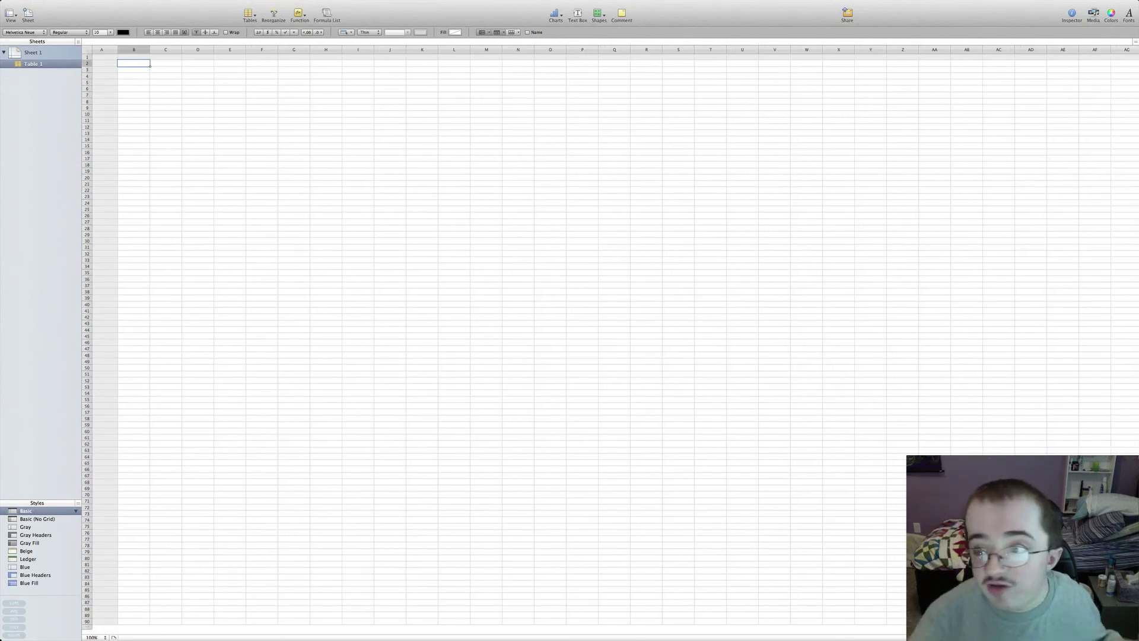
mouse_move(1134, 4)
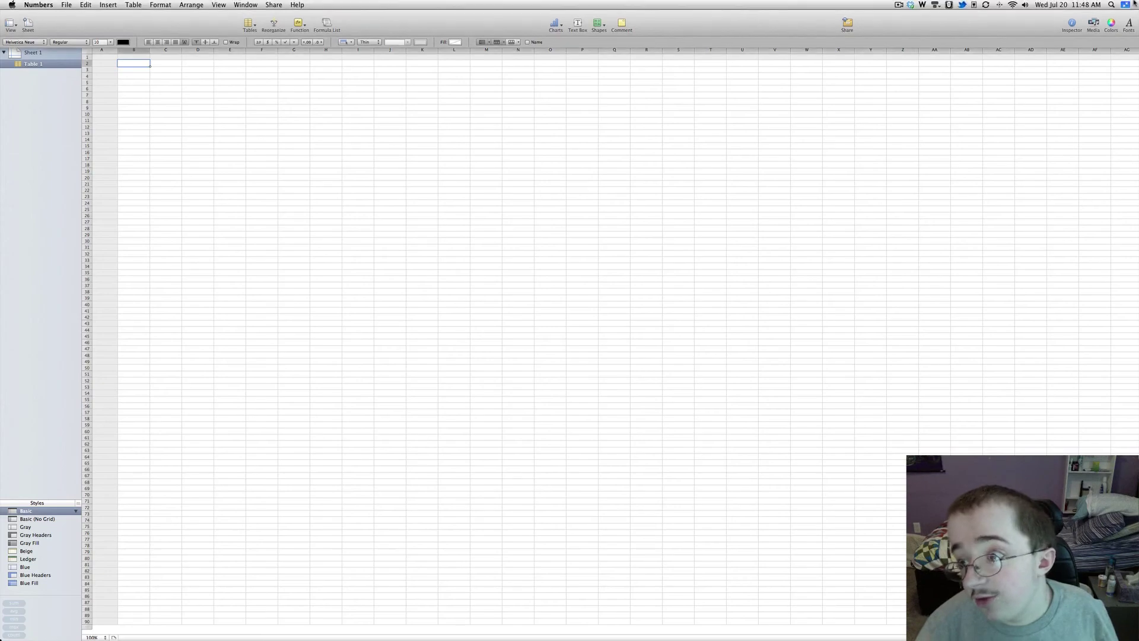
left_click(1125, 5)
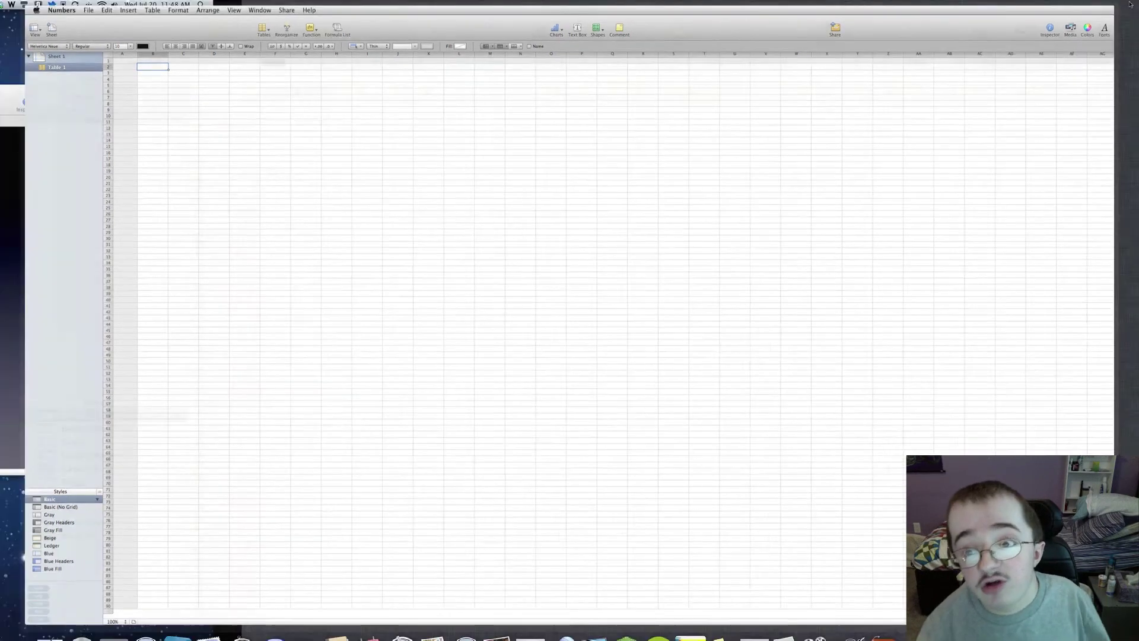